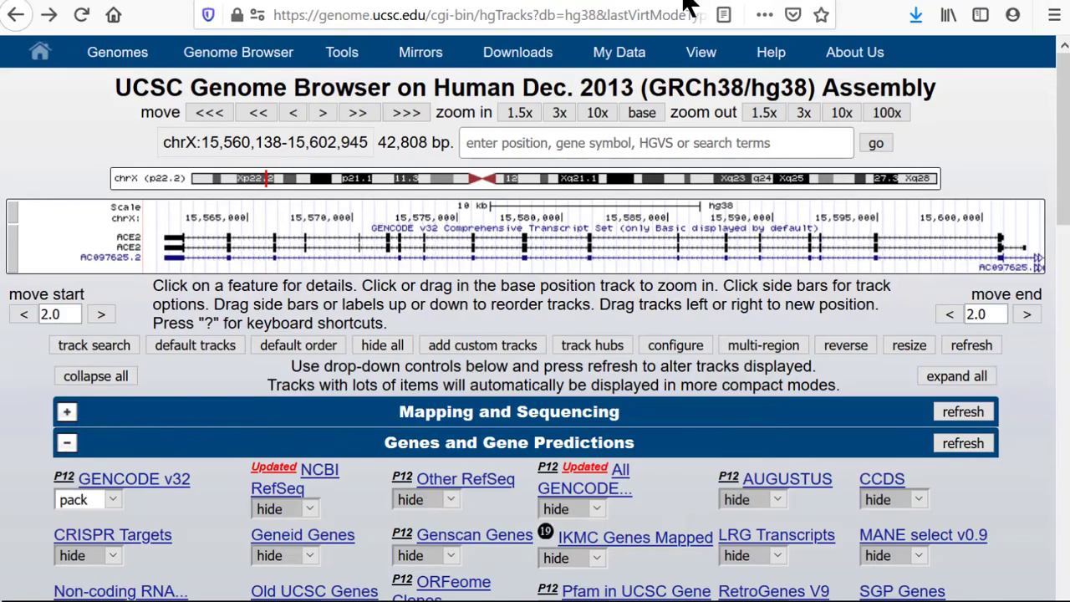
Load the URL for NM_000257:c.1200C>T, showing the 11-bp MYH7 window at chr14:23,429,281-23,429,291
left_click(649, 15)
type("https://genome.ucsc.edu/cgi-bin/hgTracks?db=hg38&knownGene=pack&position=NM_000257:c.1200C>T")
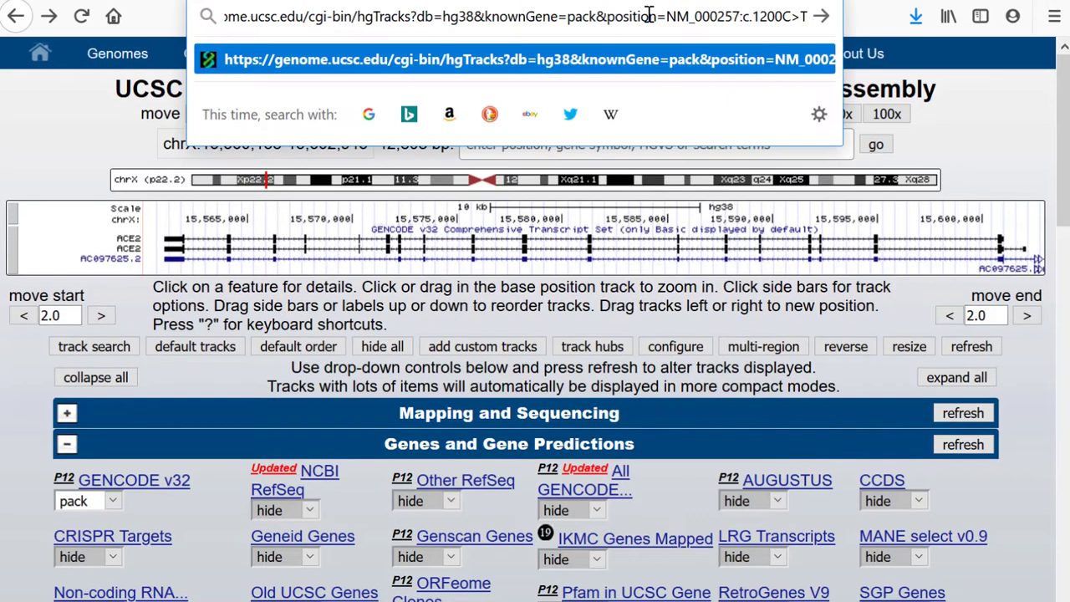
key("Return")
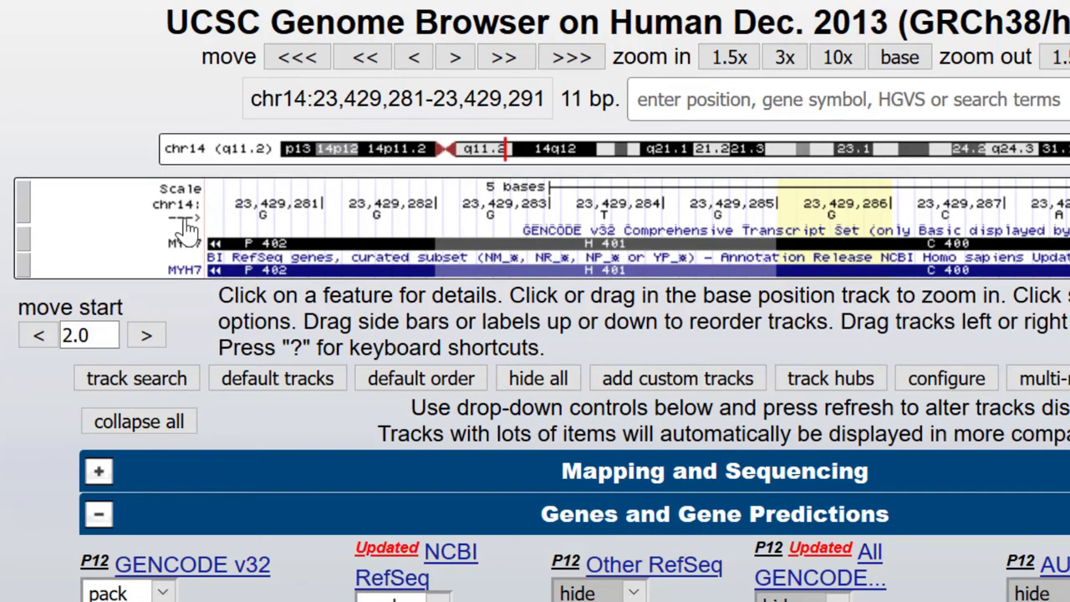
Show reverse-strand complemented bases and label RefSeq items by accession (NM_000257.4) instead of gene symbol
left_click(185, 221)
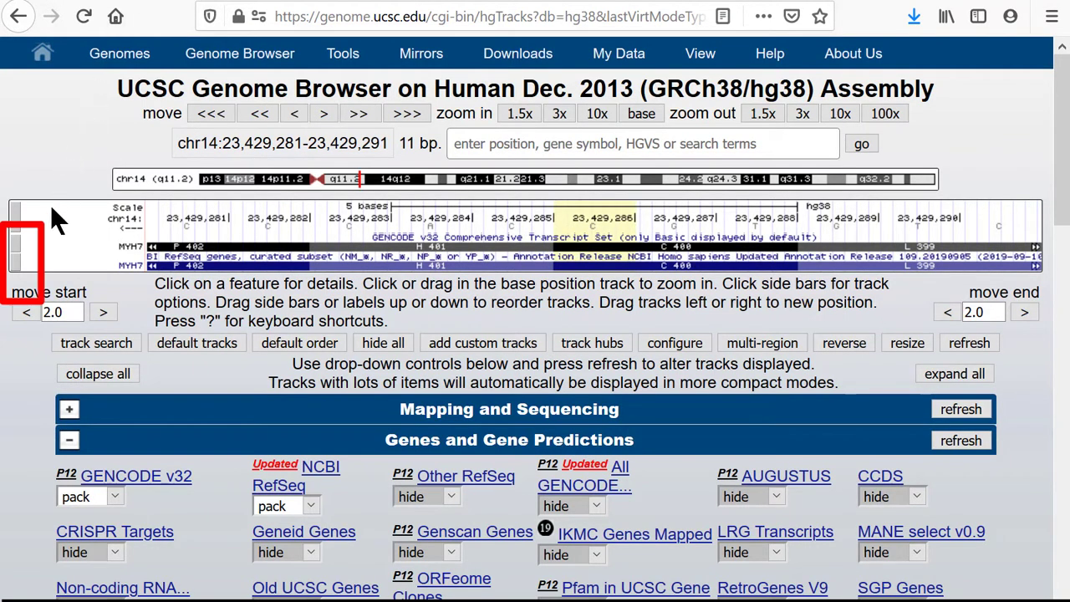
left_click(14, 266)
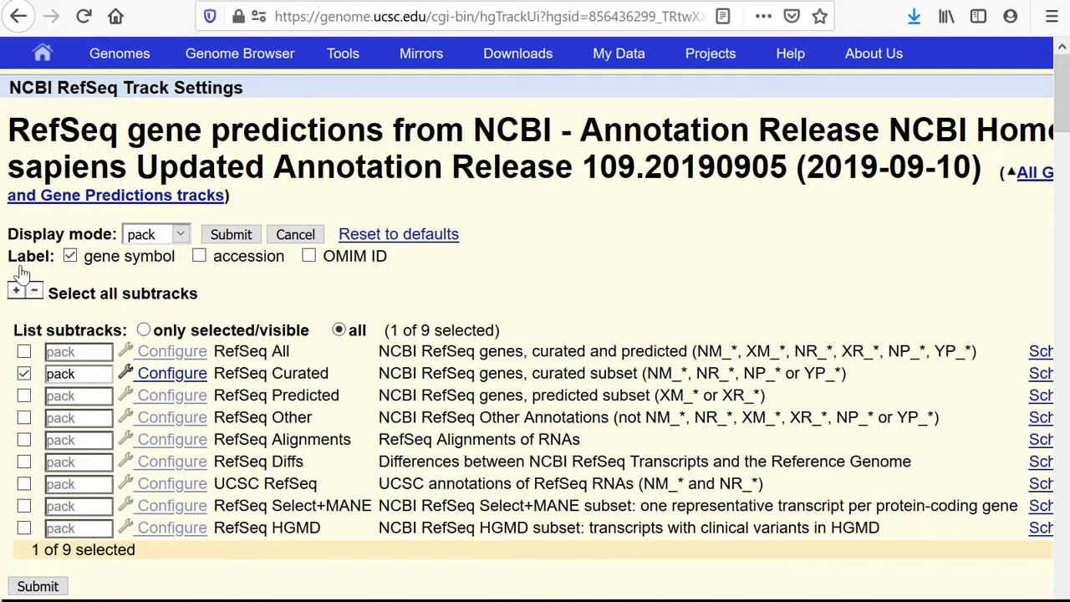
left_click(200, 256)
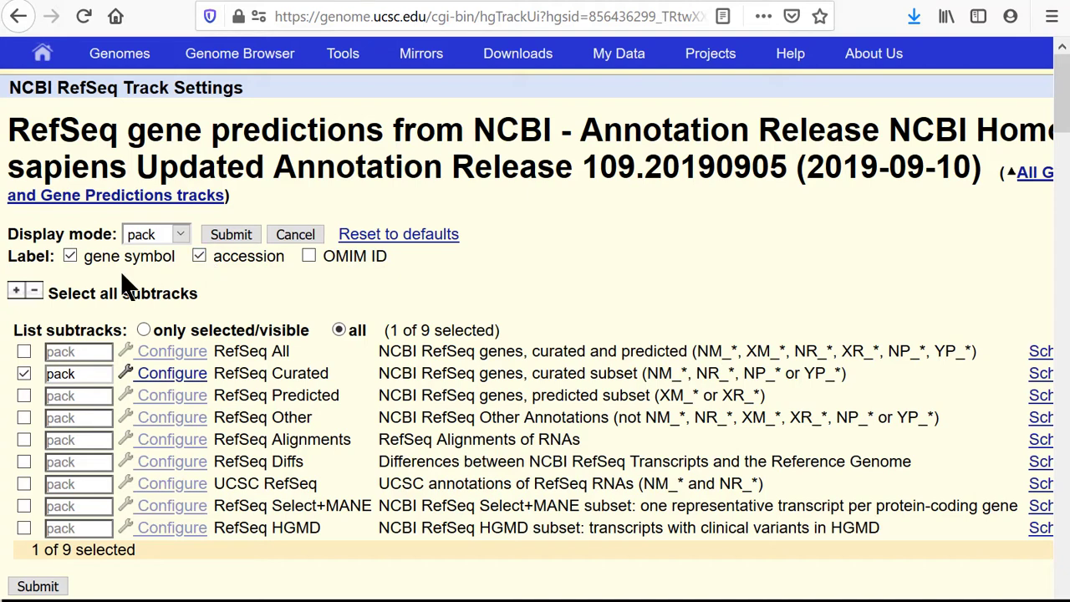
left_click(70, 256)
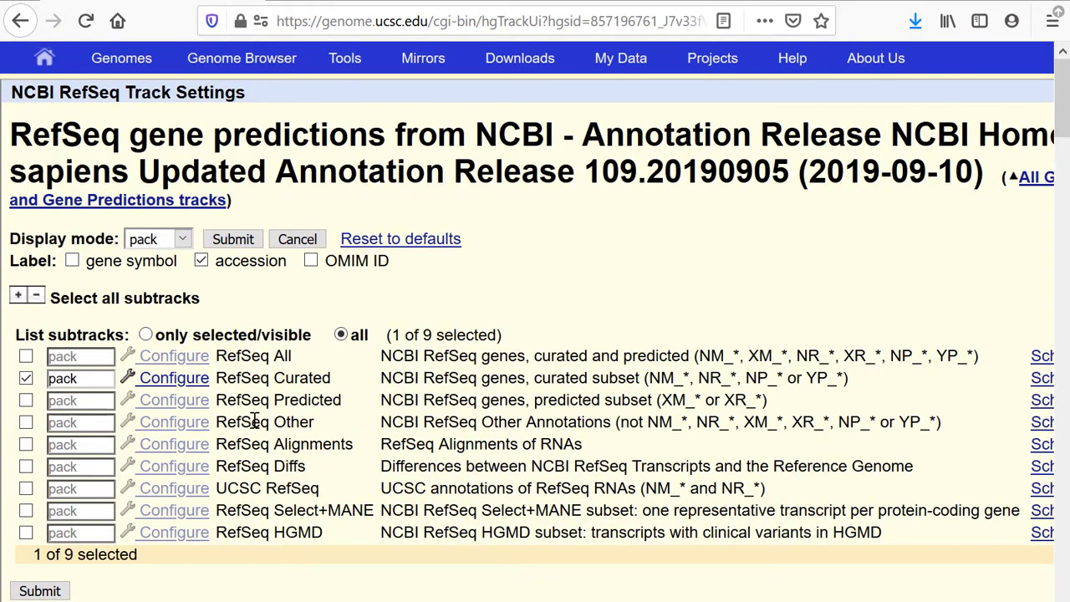
left_click_drag(216, 378, 334, 378)
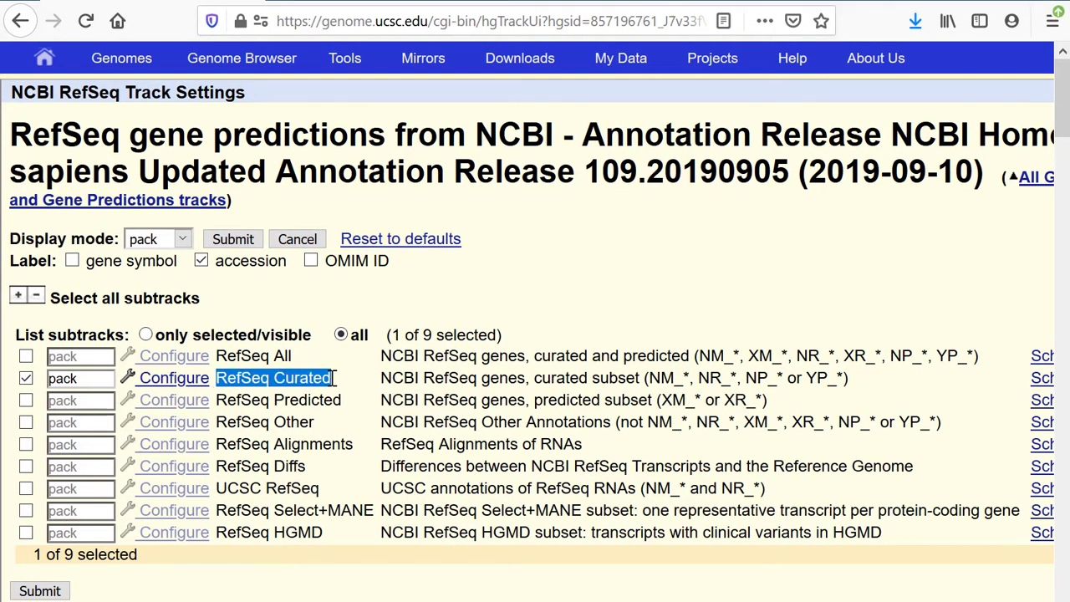
left_click(337, 377)
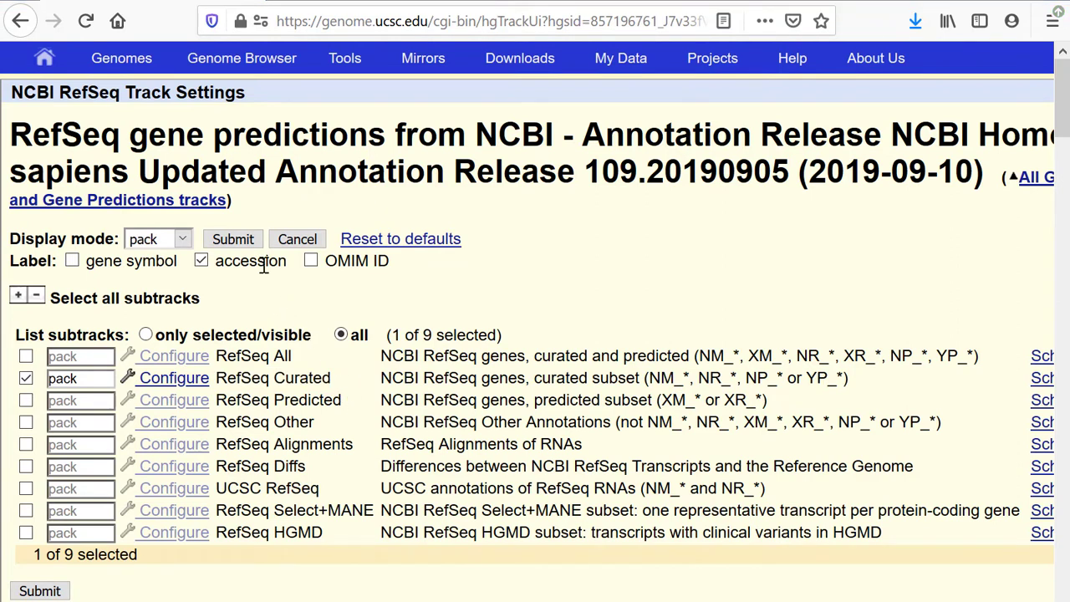
left_click(243, 238)
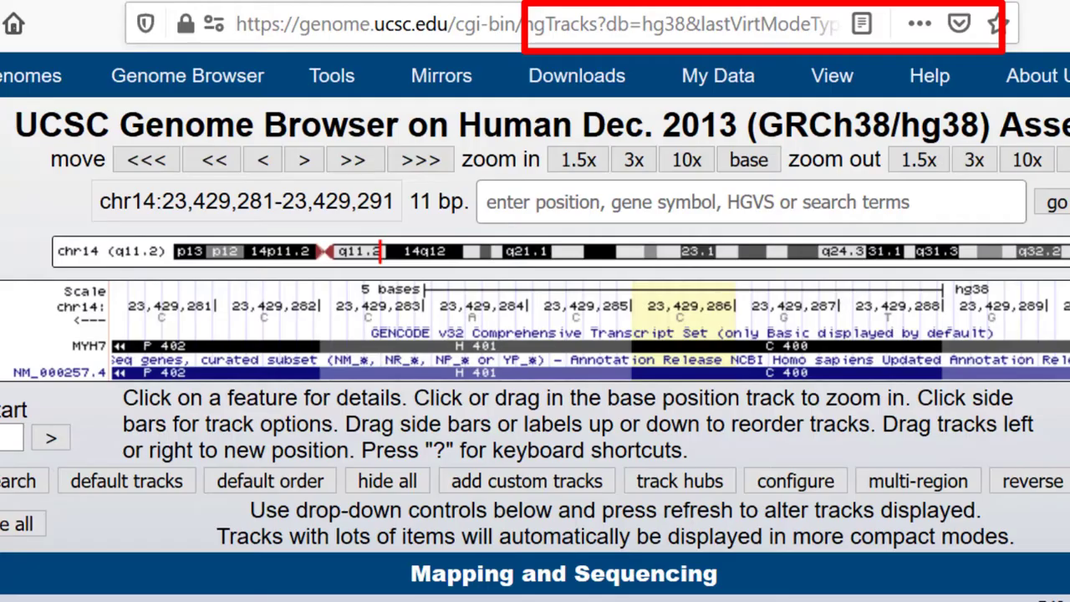
Load the URL for IL6 p.92, showing the 13-bp window at chr7:22,728,751-22,728,763
left_click(638, 17)
type("https://genome.ucsc.edu/cgi-bin/hgTracks?db=hg38&knownGene=pack&position=IL6%20p.92")
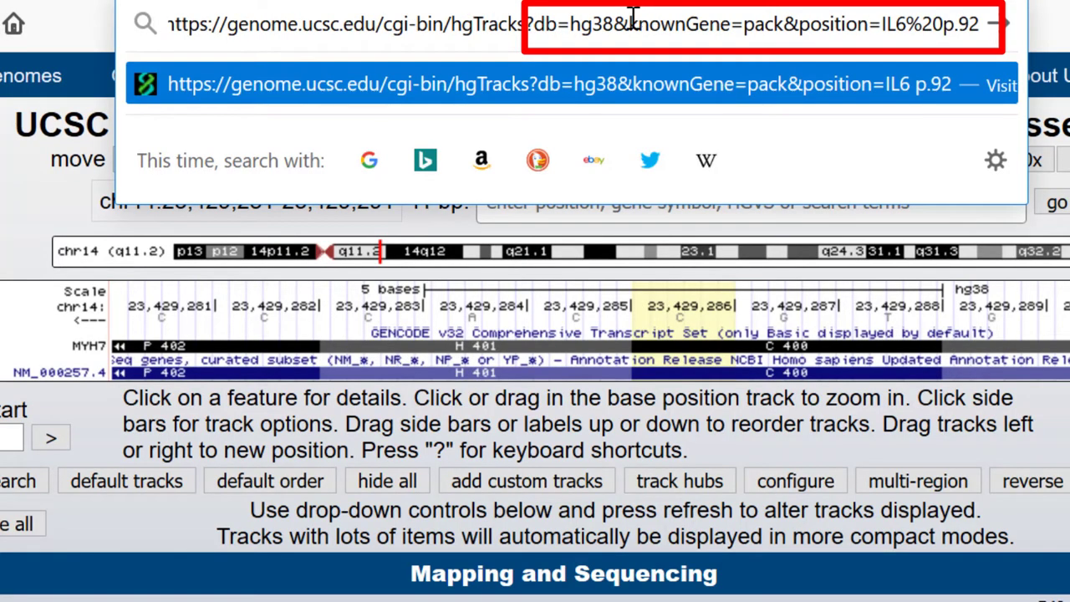
key("Return")
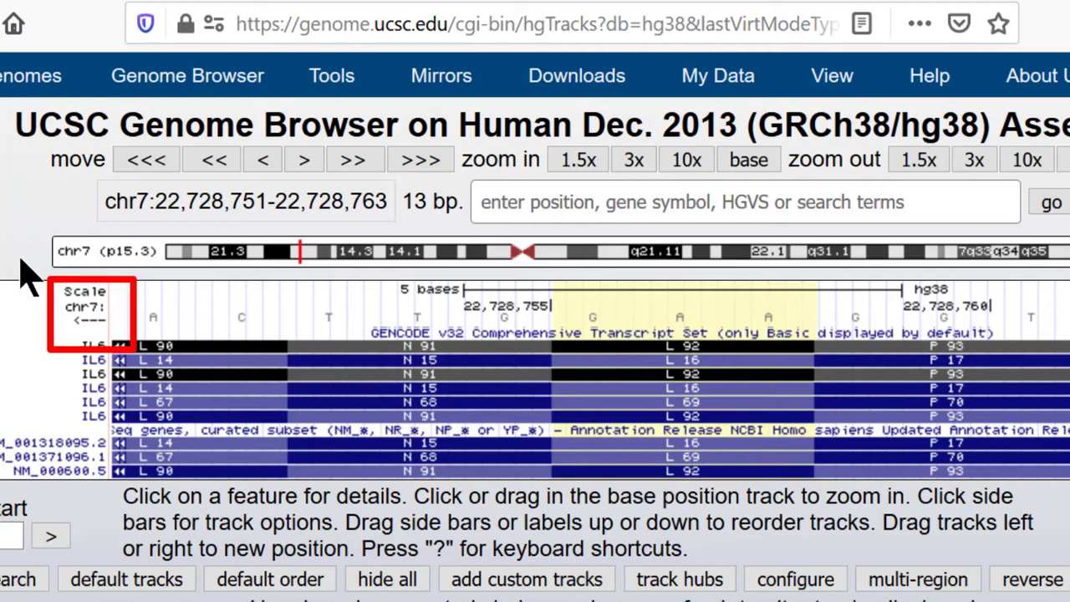
Turn off complemented bases so the IL6 region reads on the forward strand, showing L 92
left_click(91, 320)
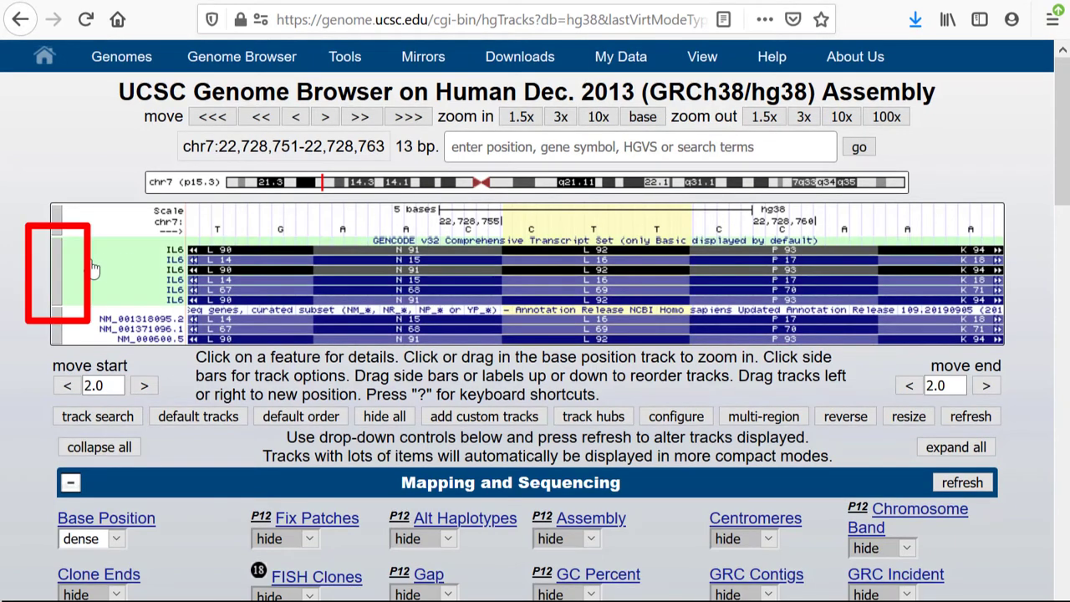
Search the GENCODE track settings page for the 'canonical' option
left_click(56, 272)
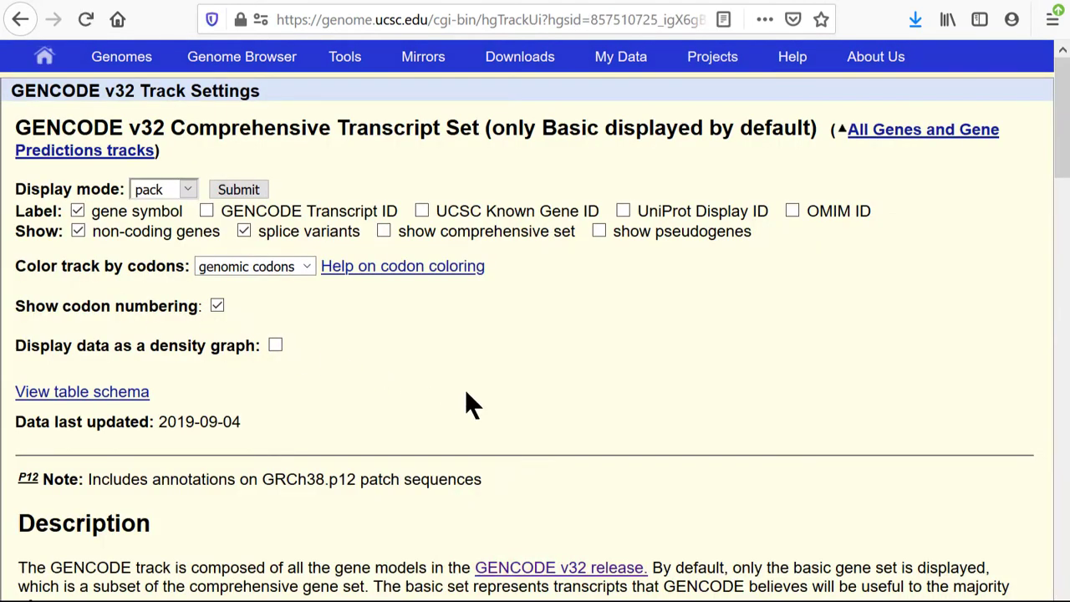
scroll(538, 413, "down", 5)
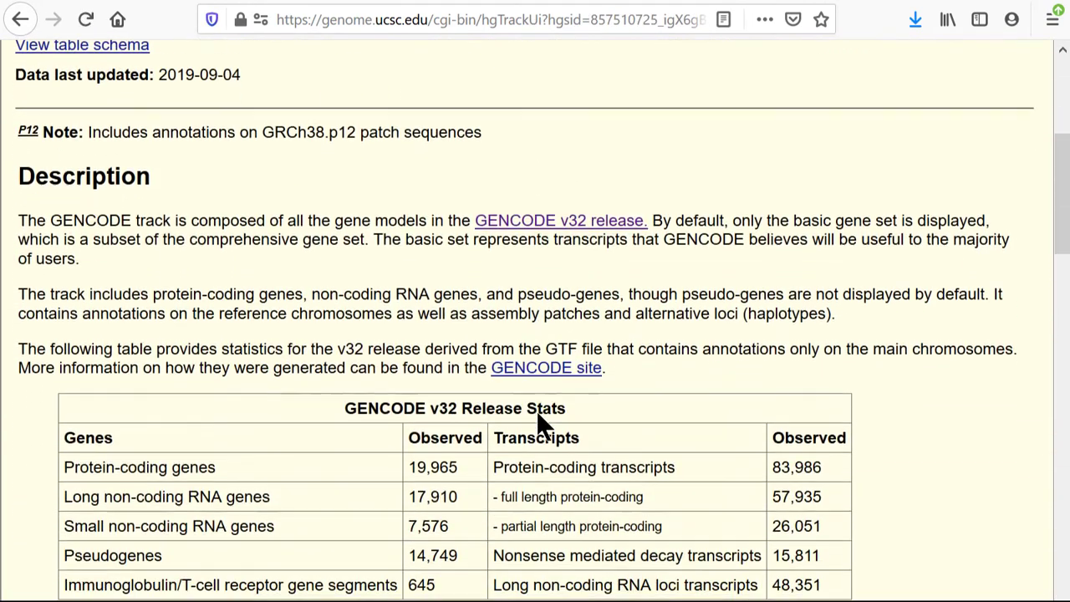
type("canonical")
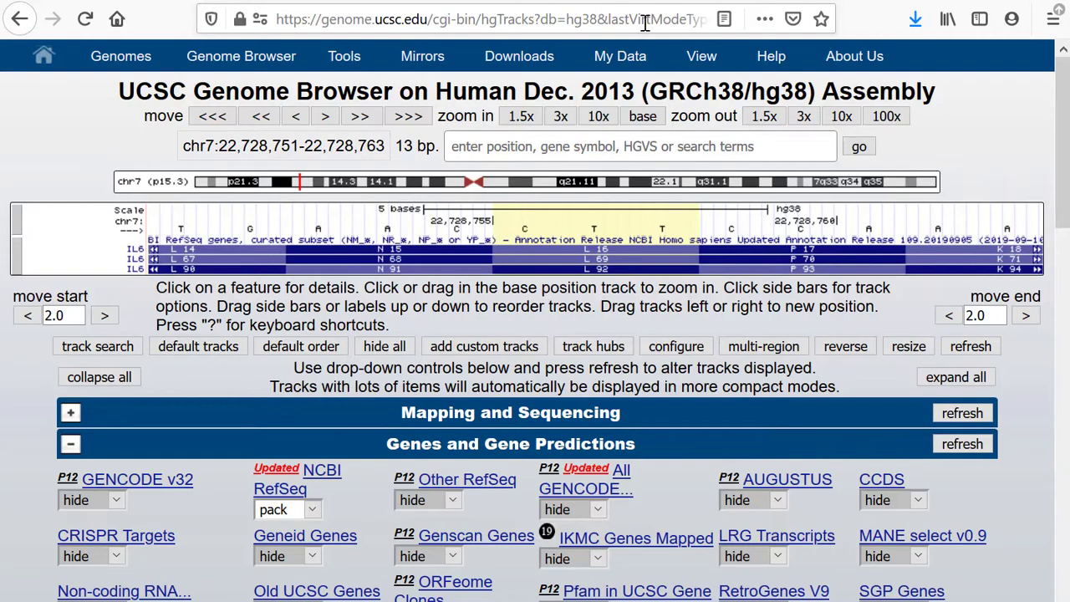
Load the URL for IL6 c.270, showing the 11-bp window at chr7:22,728,747-22,728,757
left_click(645, 23)
type("https://genome.ucsc.edu/cgi-bin/hgTracks?db=hg38&knownGene=pack&position=IL6 c.270")
key("Return")
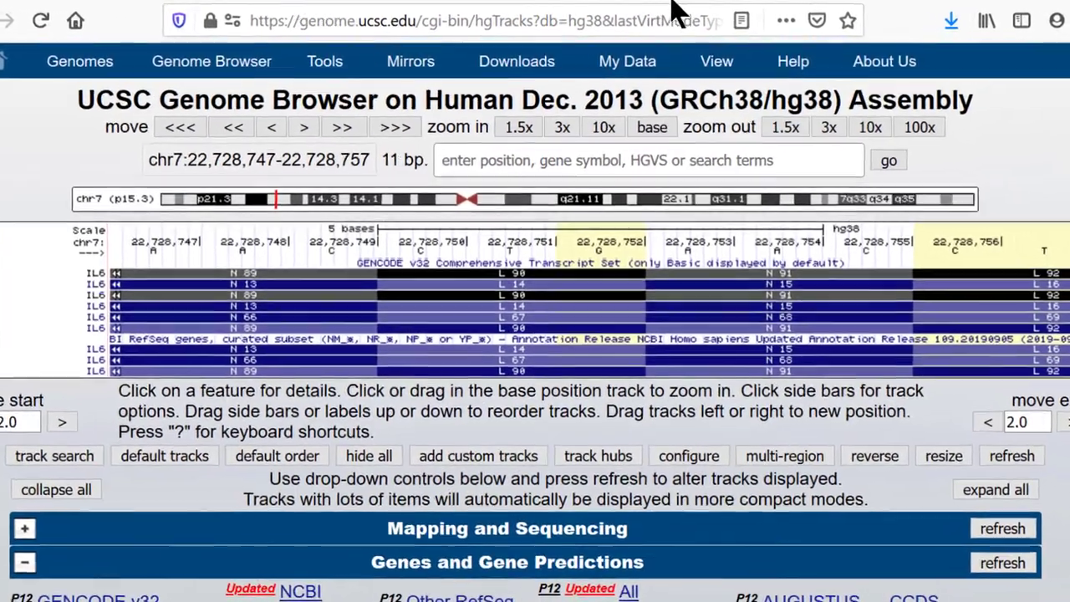
Load IL6 c.272, then mouse mm10 NM_029083:c.510 on Ddit4 at chr10:59,950,711-59,950,721
left_click(668, 17)
type("https://genome.ucsc.edu/cgi-bin/hgTracks?db=hg38&knownGene=pack&position=IL6:c.272")
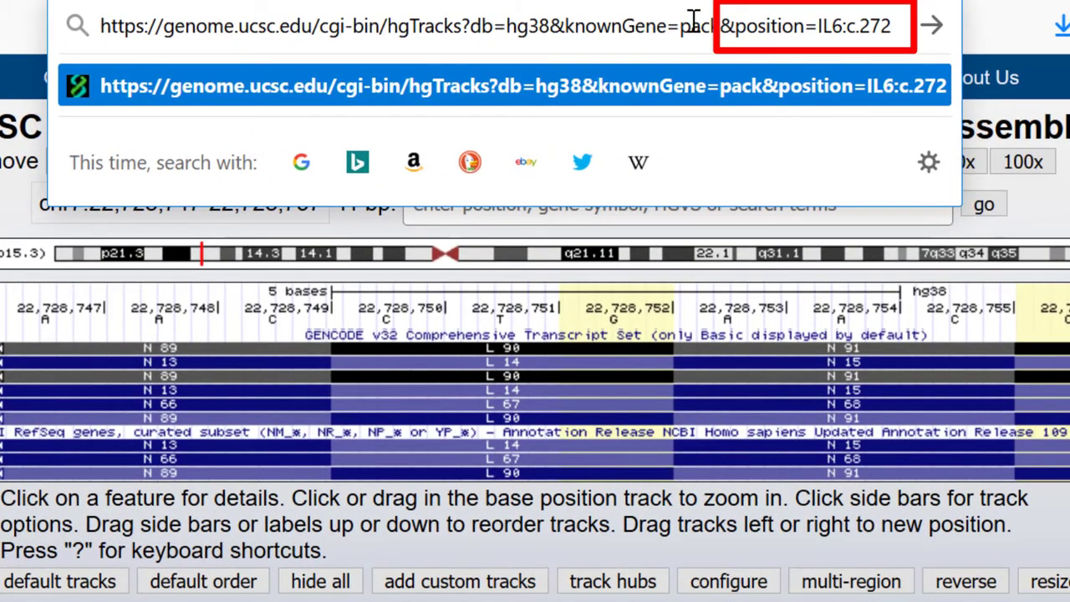
key("Return")
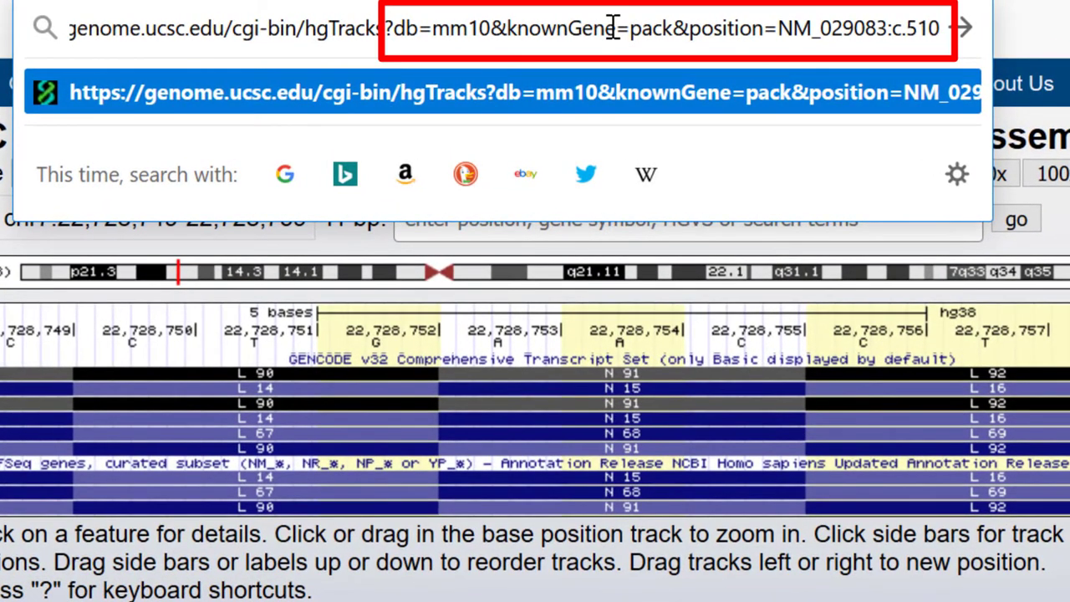
key("Return")
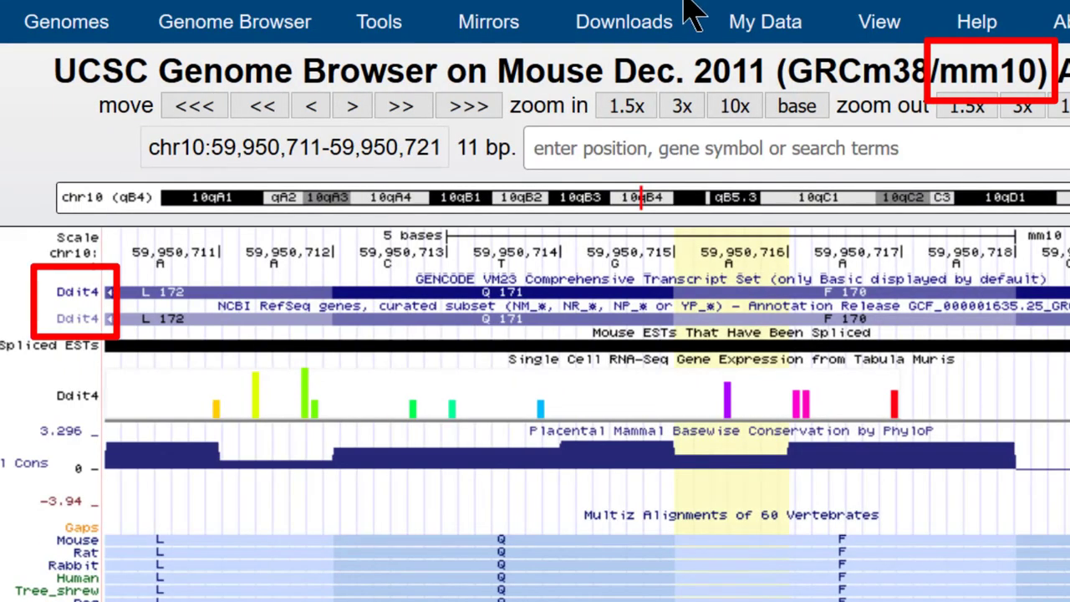
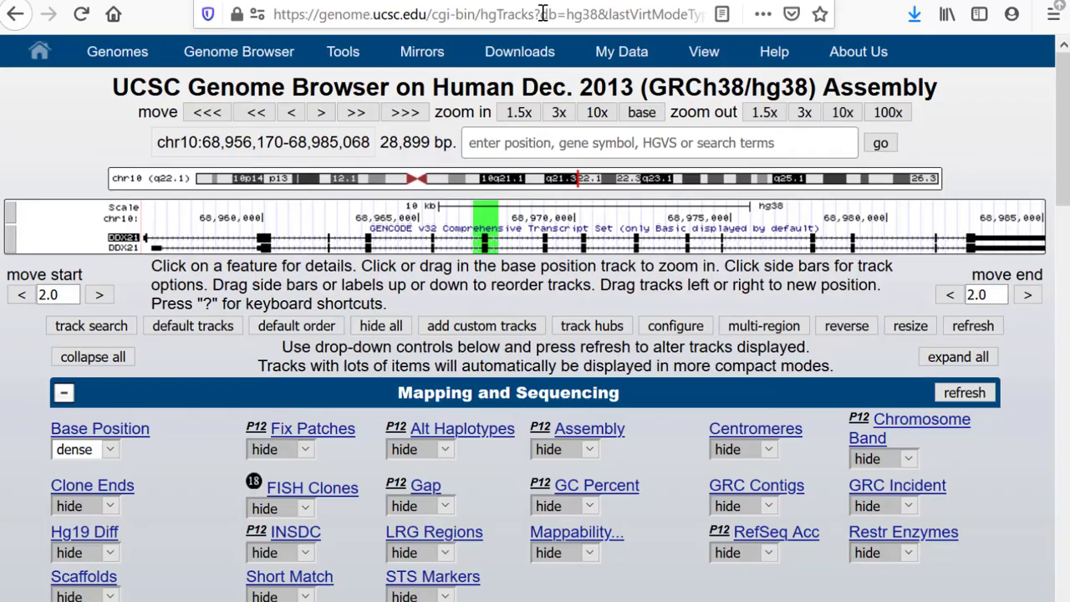
Replace hgTracks with cartDump in the address to load the cart dump page
left_click(482, 15)
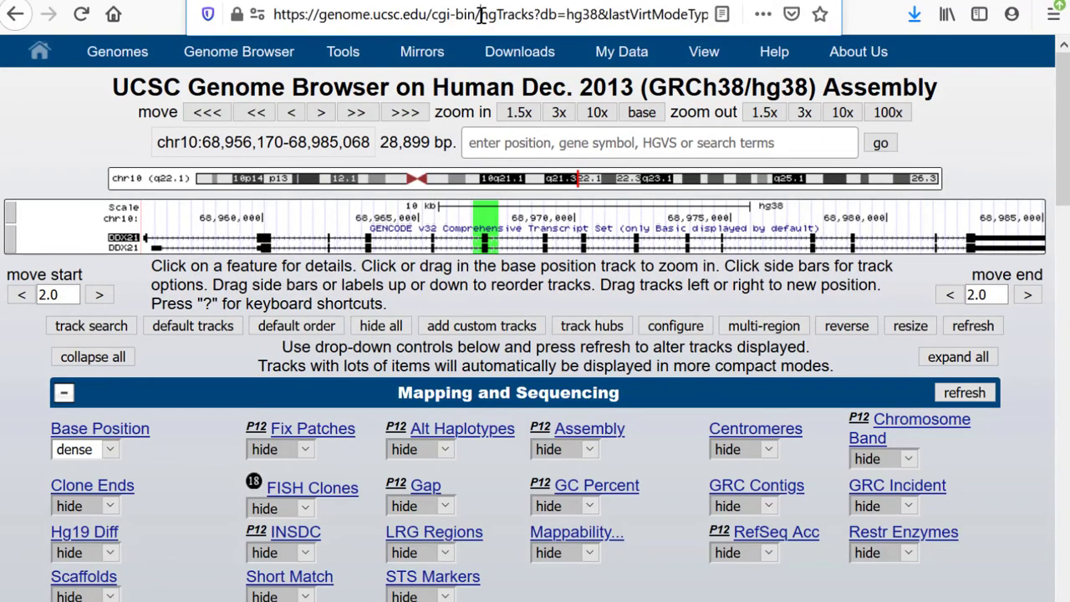
type("cartDump")
key("Return")
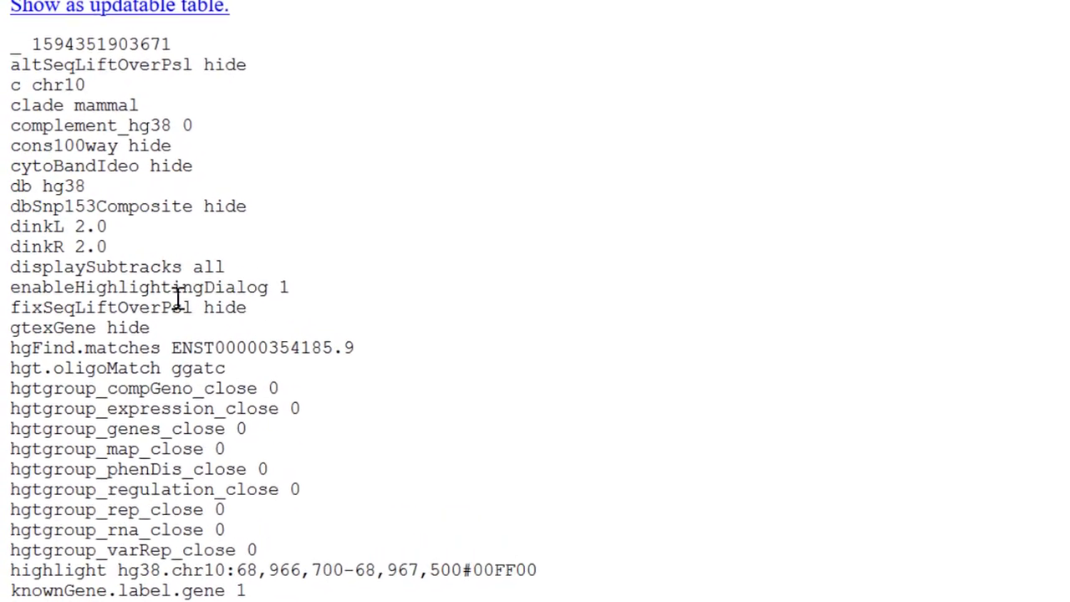
Highlight the db hg38, cons100way and cytoBandIdeo lines in the variable list
left_click_drag(11, 188, 121, 200)
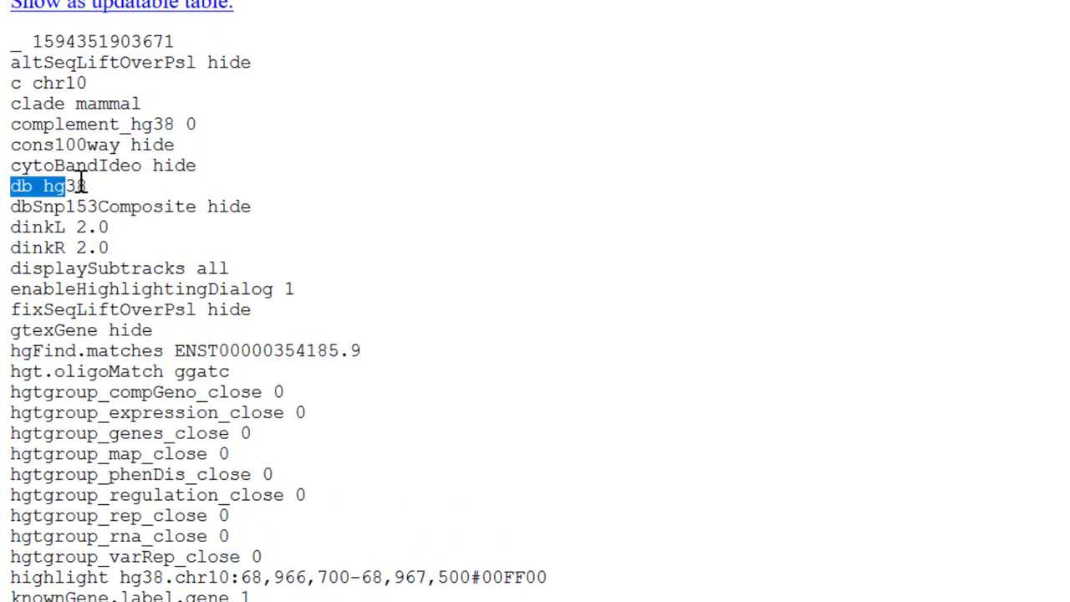
left_click(176, 188)
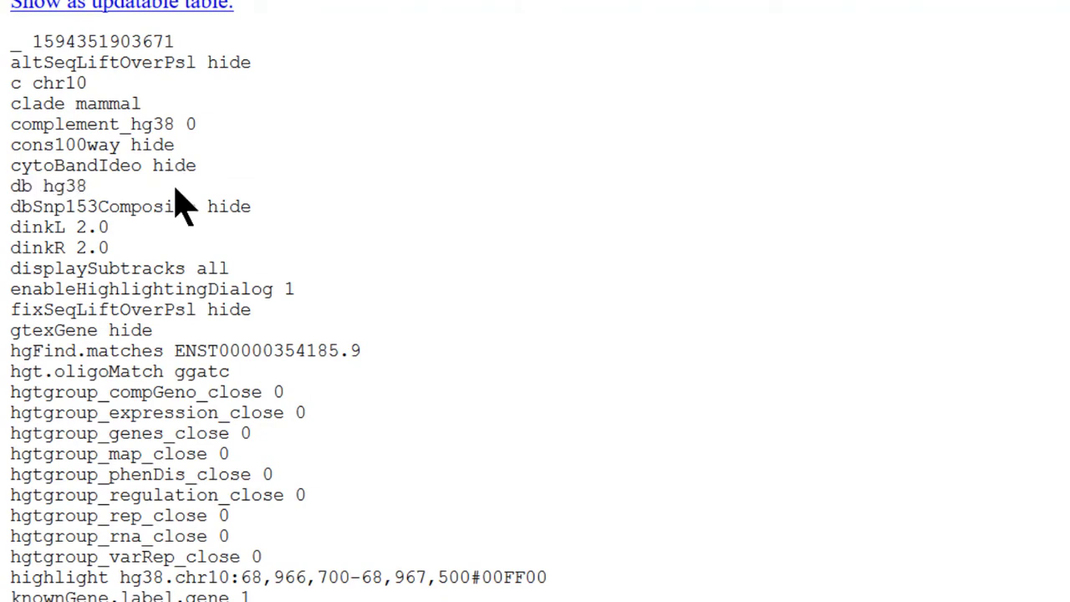
left_click_drag(11, 146, 217, 169)
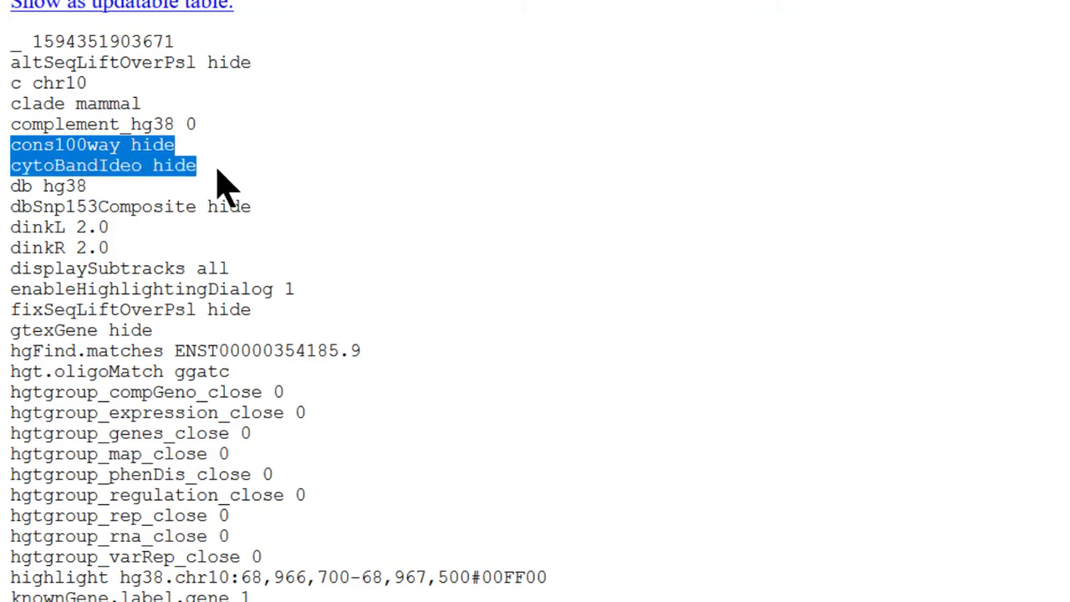
scroll(14, 323, "down", 1)
left_click_drag(12, 311, 155, 312)
scroll(175, 306, "down", 4)
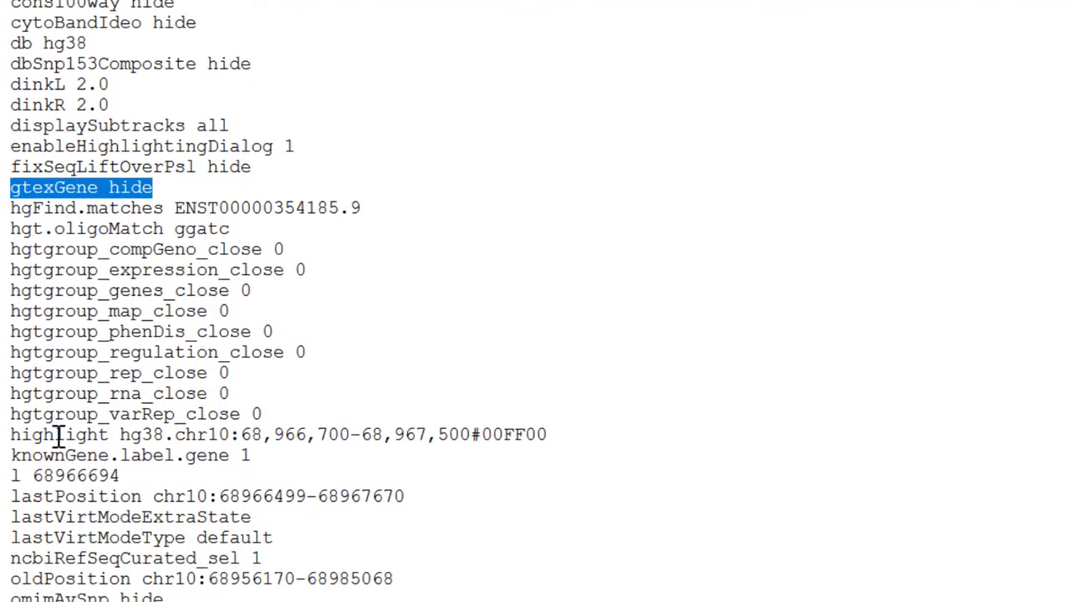
Mark the highlight, pix 1027 and hgt.oligoMatch settings, then scroll to the add/alter form
left_click_drag(12, 418, 595, 424)
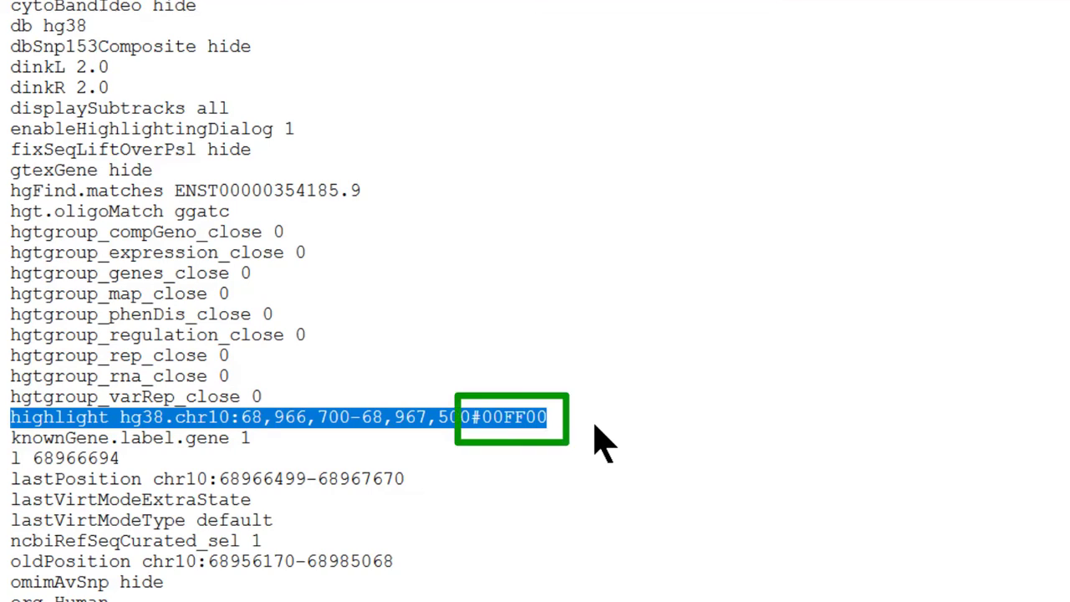
scroll(604, 444, "down", 3)
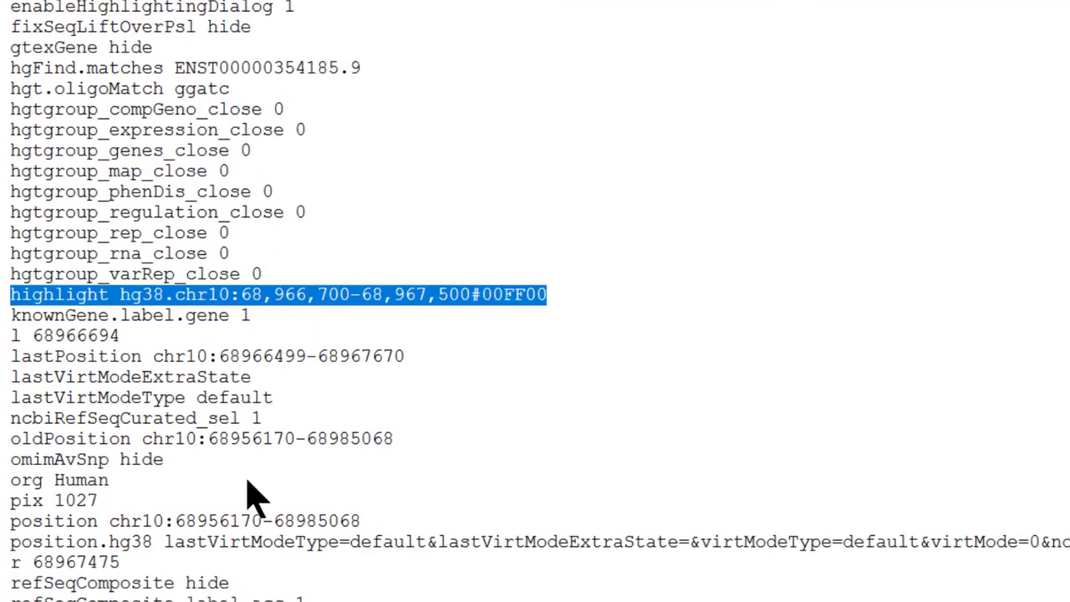
left_click_drag(12, 499, 155, 512)
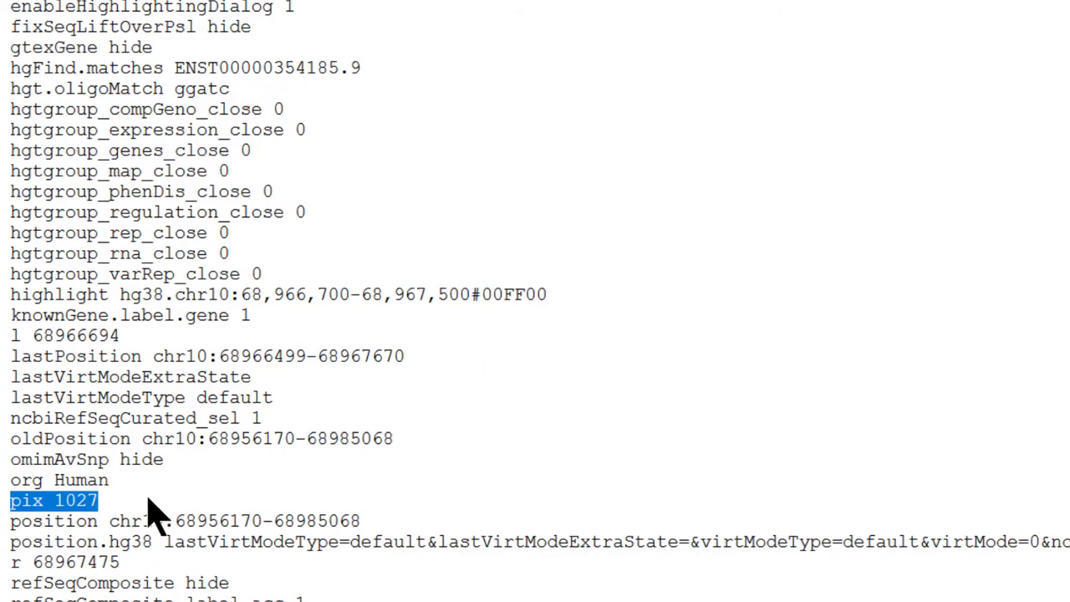
scroll(155, 512, "up", 1)
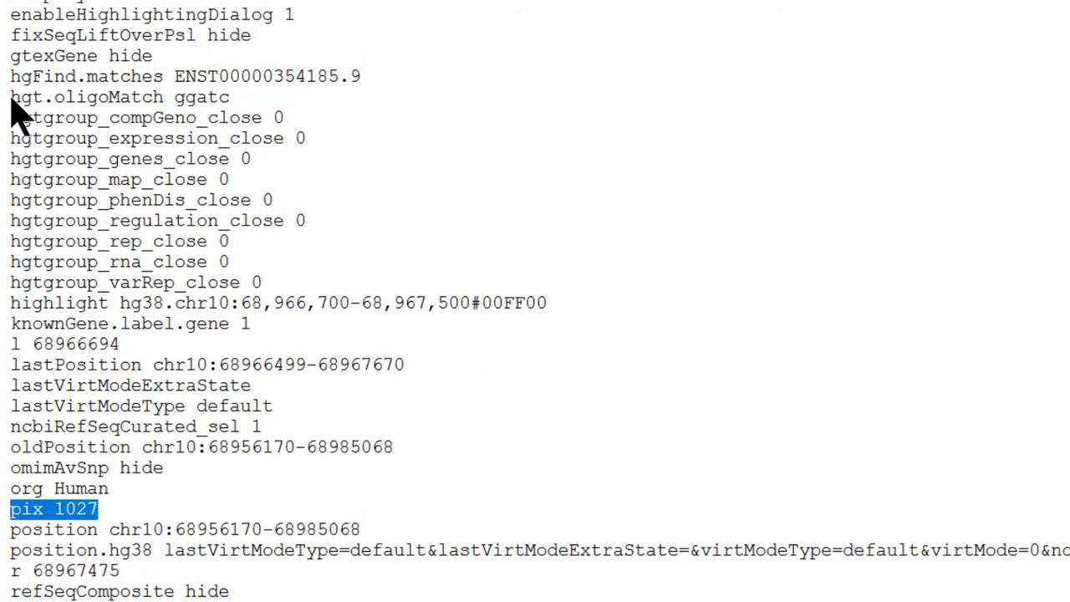
left_click_drag(12, 97, 251, 113)
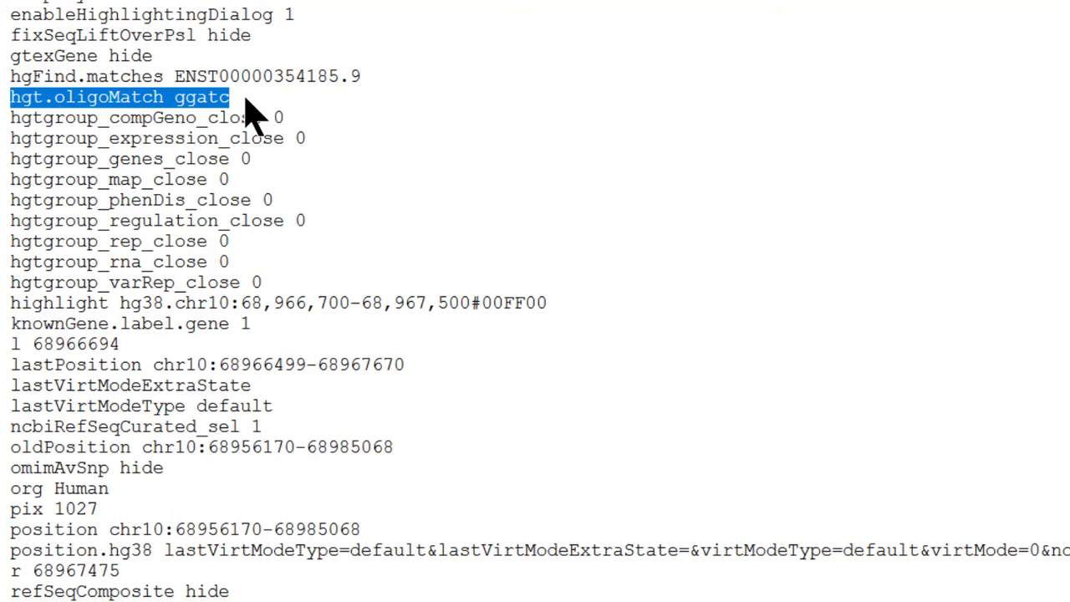
scroll(370, 167, "down", 5)
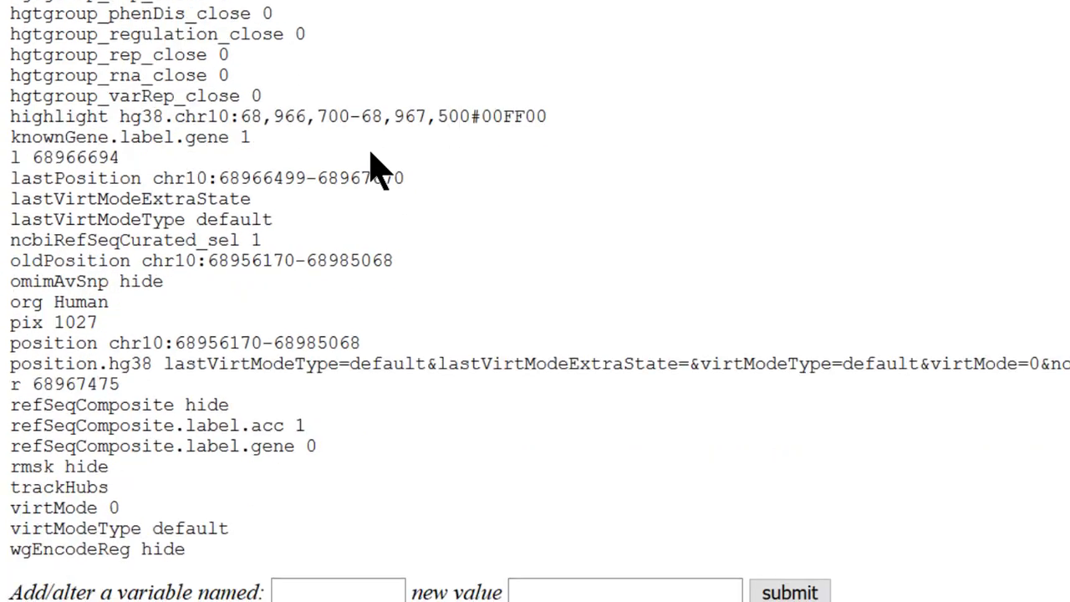
Fill the Add/alter a variable form with name pix and new value 1600, then submit
left_click(349, 355)
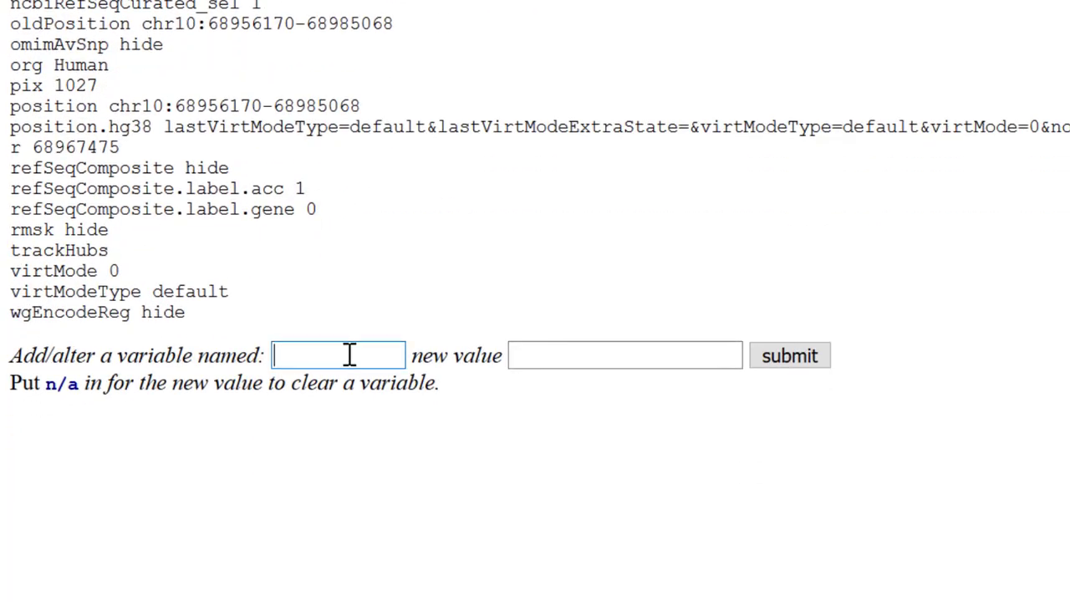
type("pix")
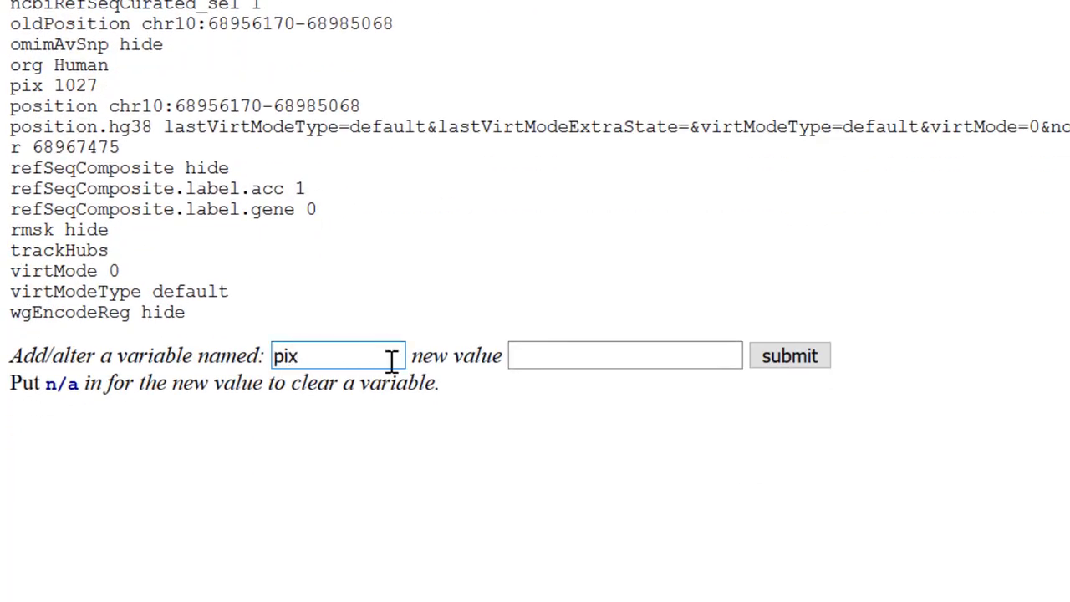
left_click(539, 351)
type("1")
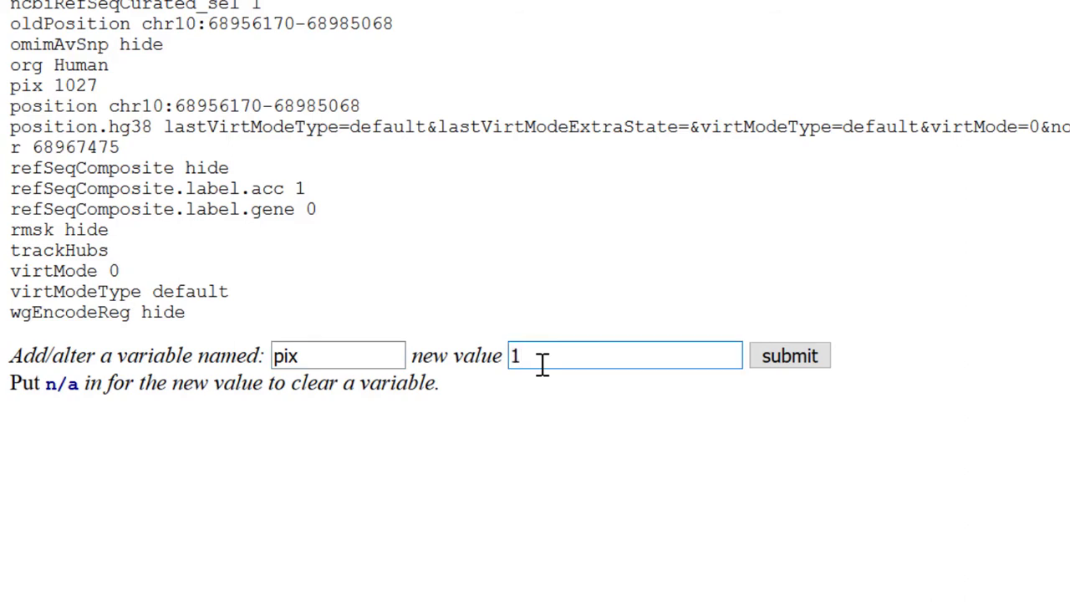
type("600")
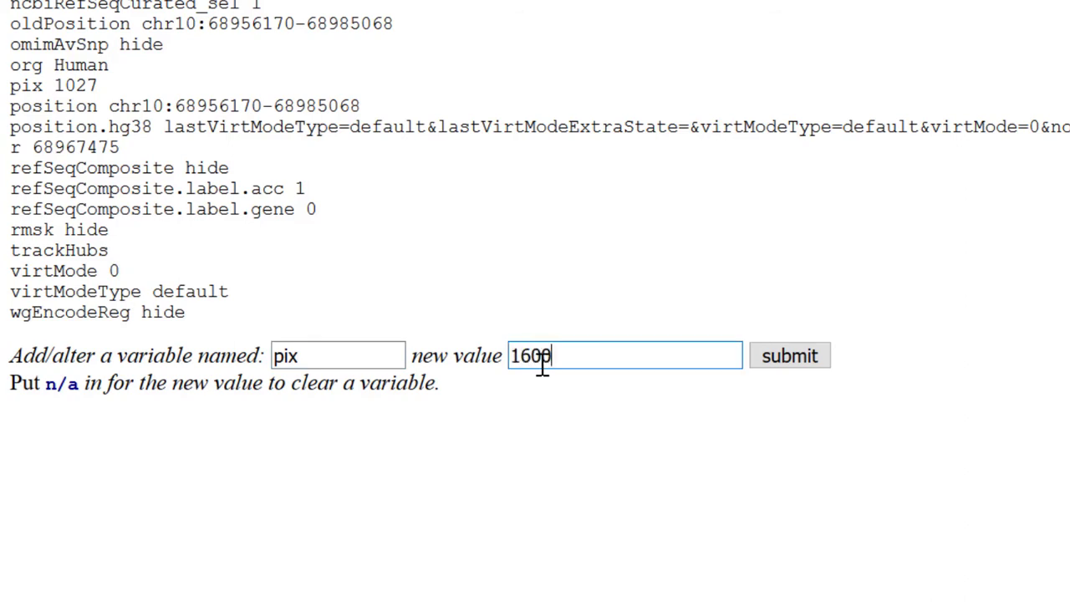
left_click(807, 364)
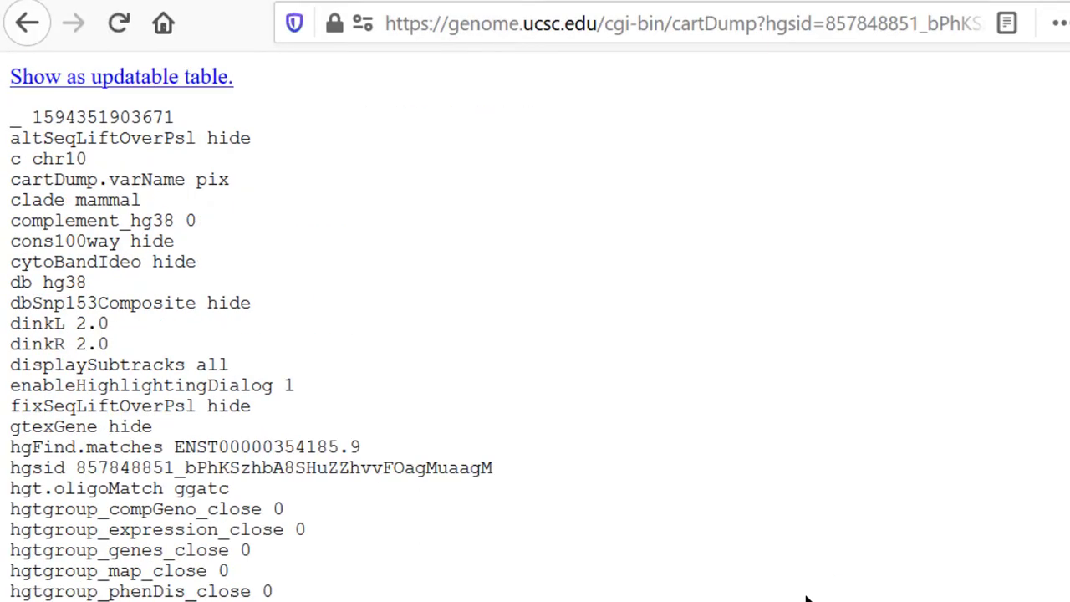
Switch the address back to hgTracks to return to the DDX21 track view
left_click(674, 24)
key("shift+End")
type("hgTracks")
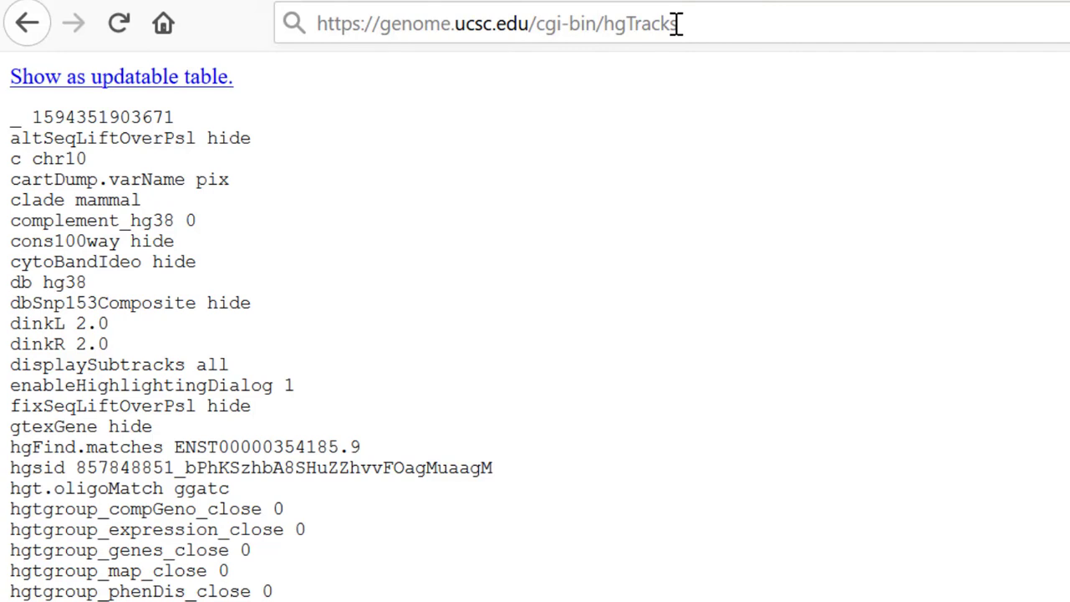
key("Return")
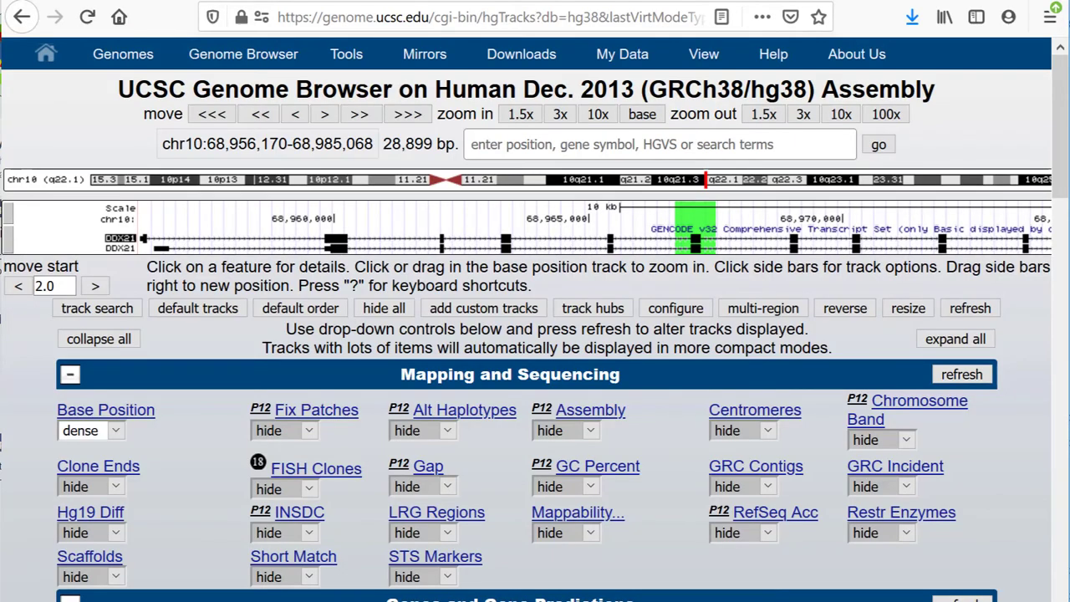
scroll(1002, 104, "right", 4)
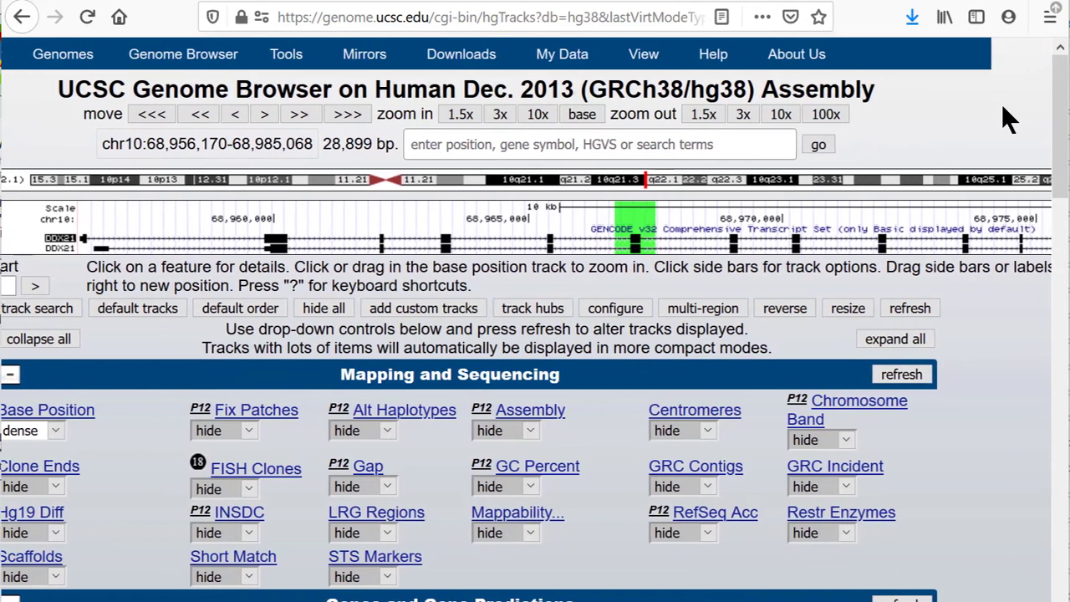
scroll(1004, 107, "right", 9)
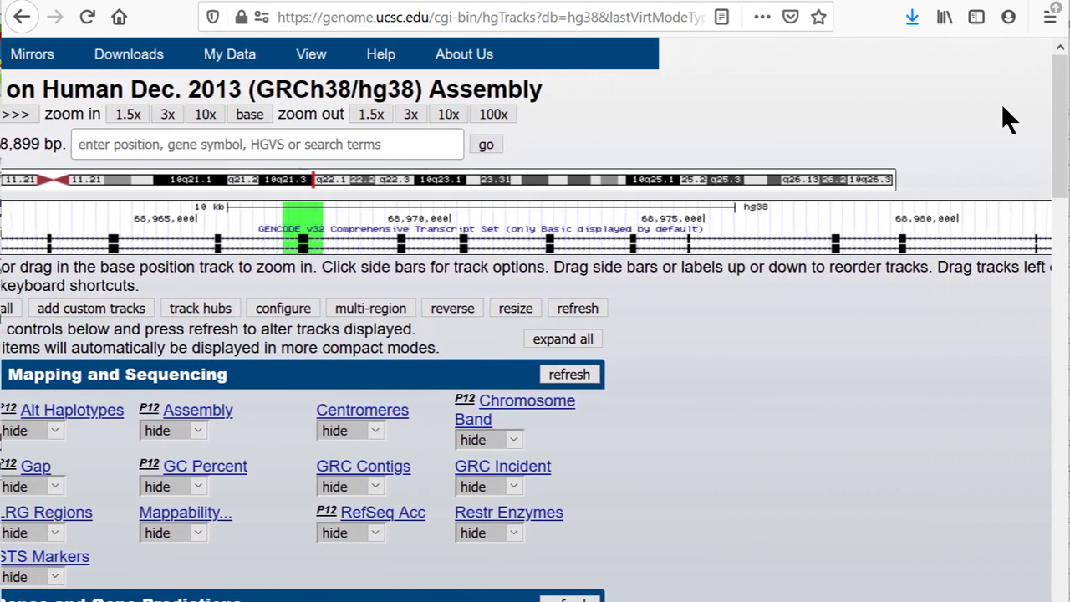
scroll(1004, 107, "right", 2)
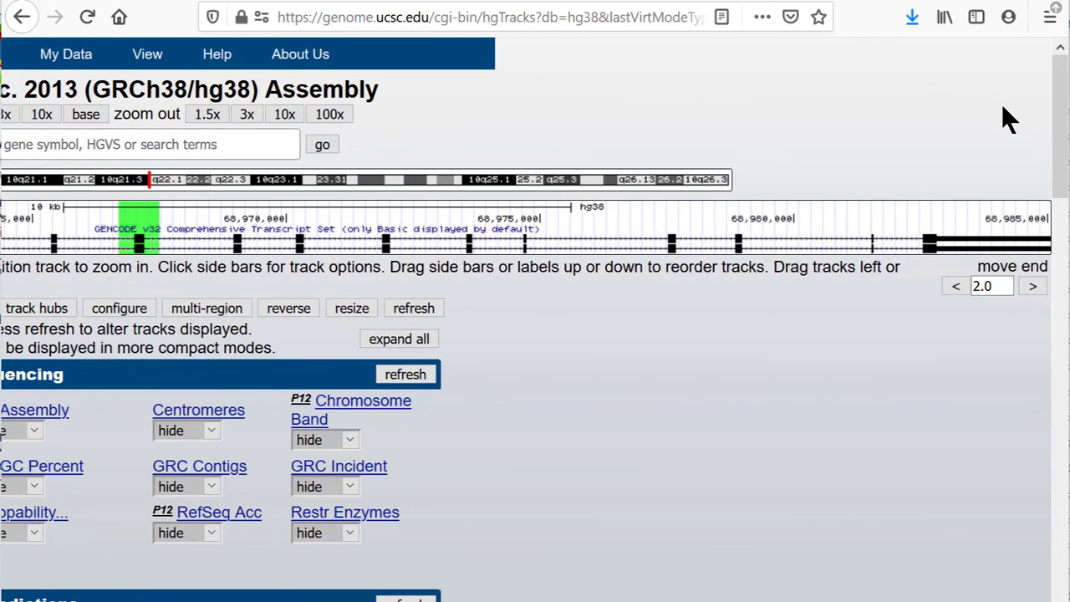
scroll(1001, 103, "left", 8)
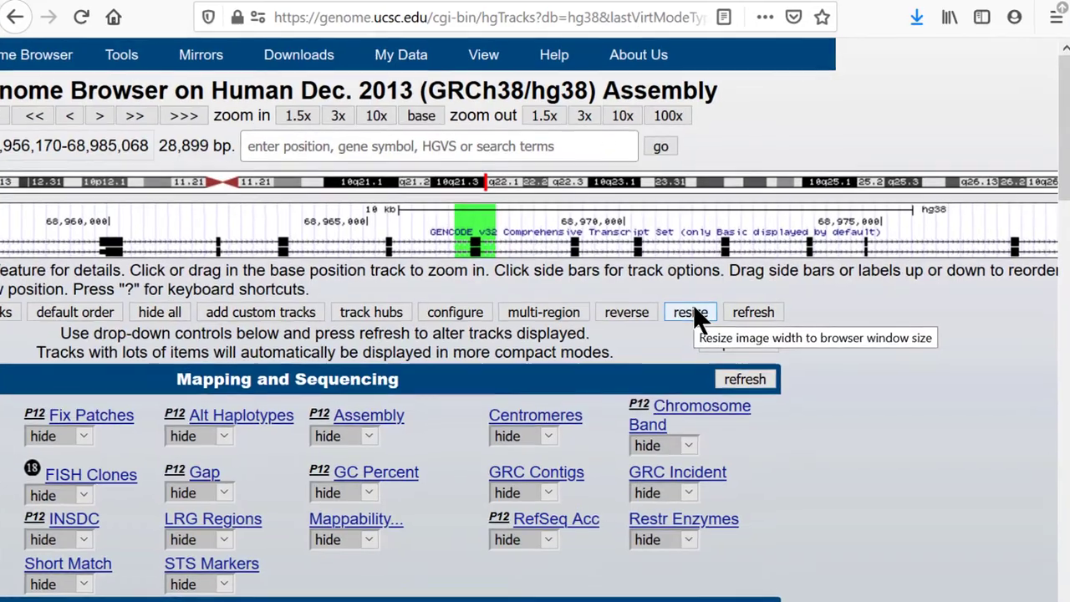
Resize the track image to the window, then reload with pix=1027 in the URL
left_click(689, 308)
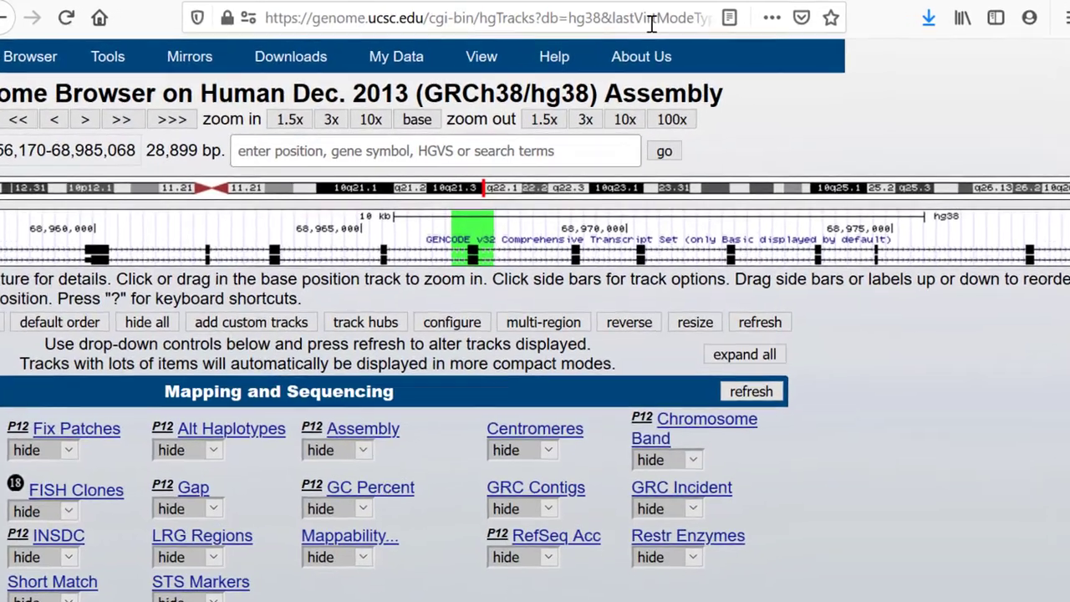
left_click(653, 15)
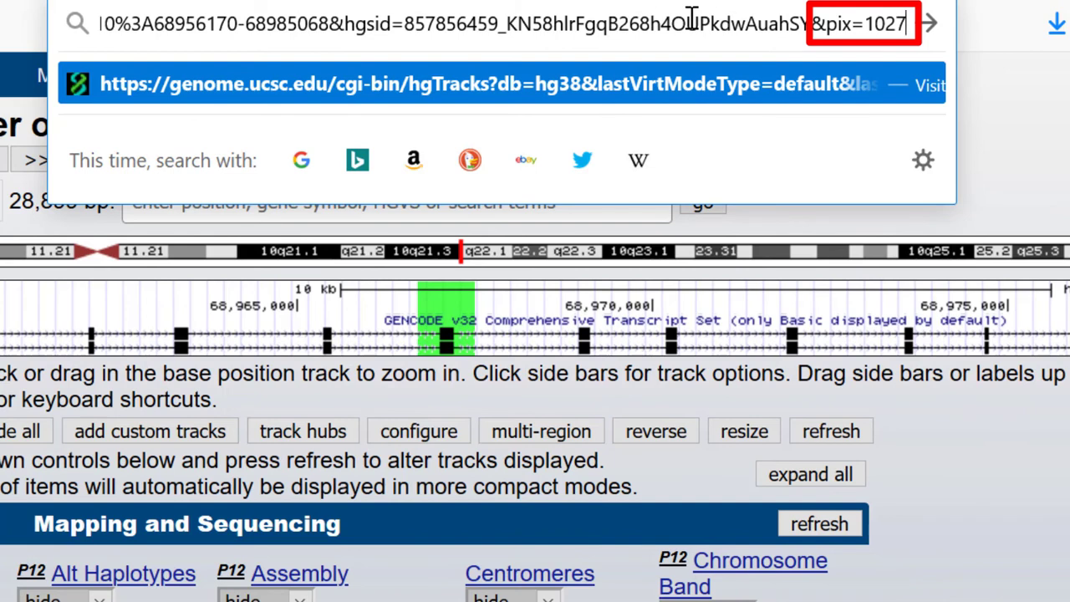
key("Return")
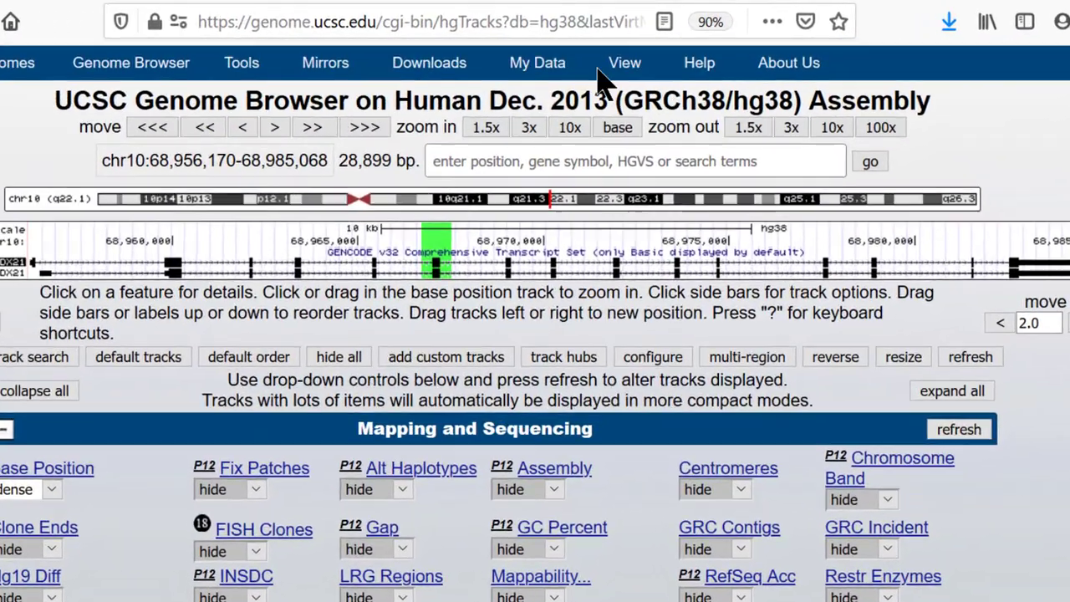
Enter cart.txt as the Save Settings file name on the My Sessions page
mouse_move(549, 58)
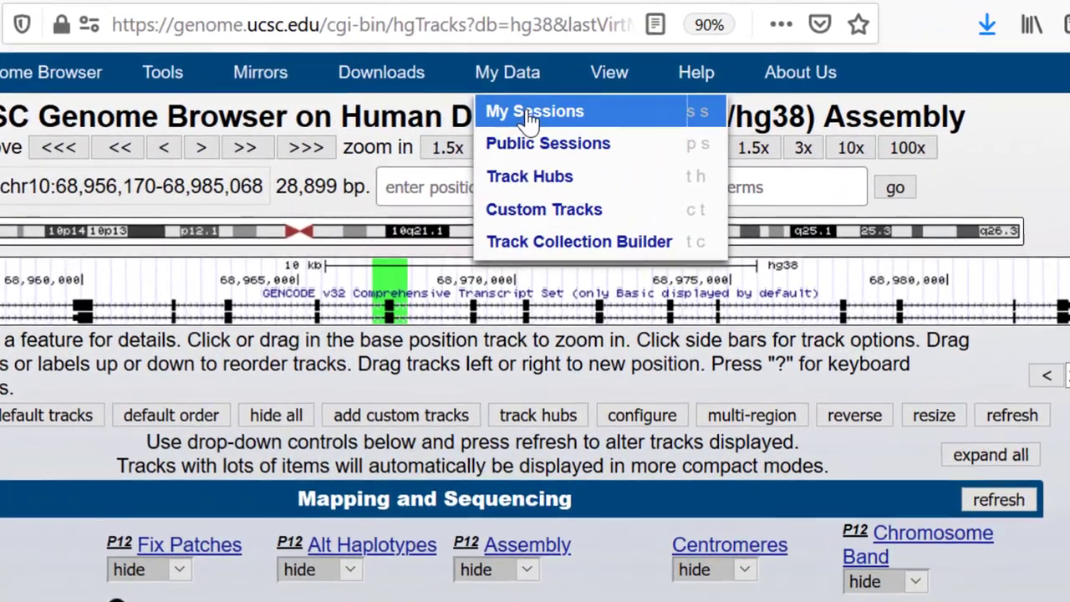
left_click(532, 117)
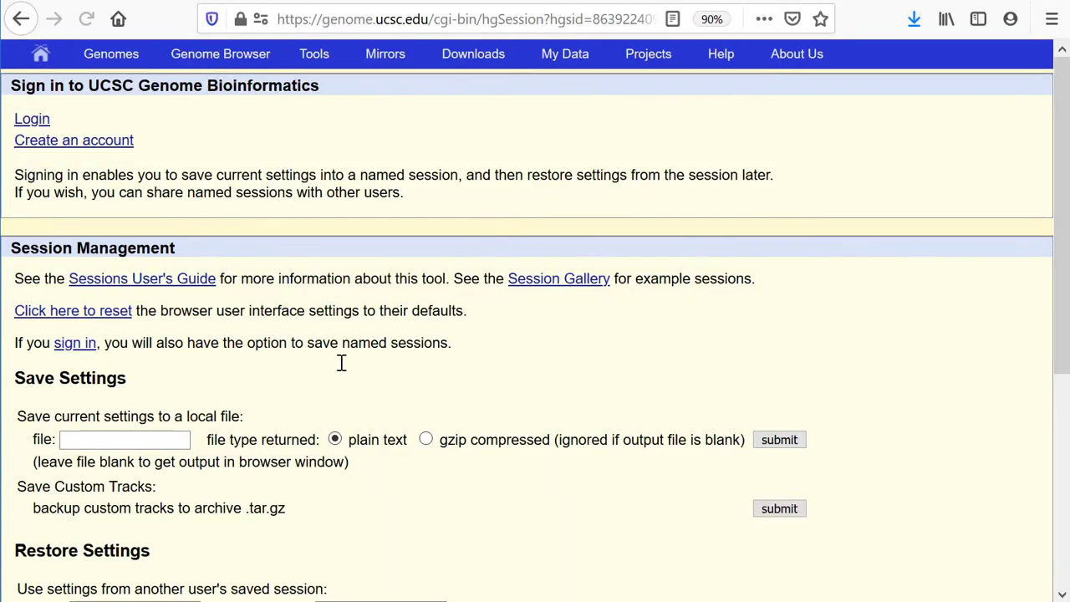
left_click(163, 444)
left_click(119, 441)
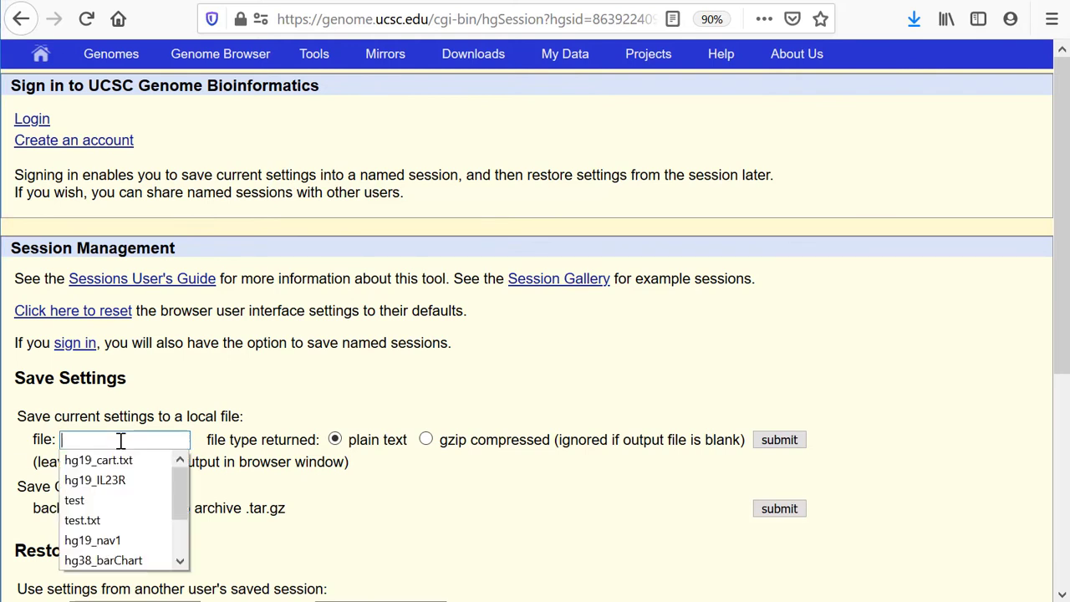
type("cart.tx")
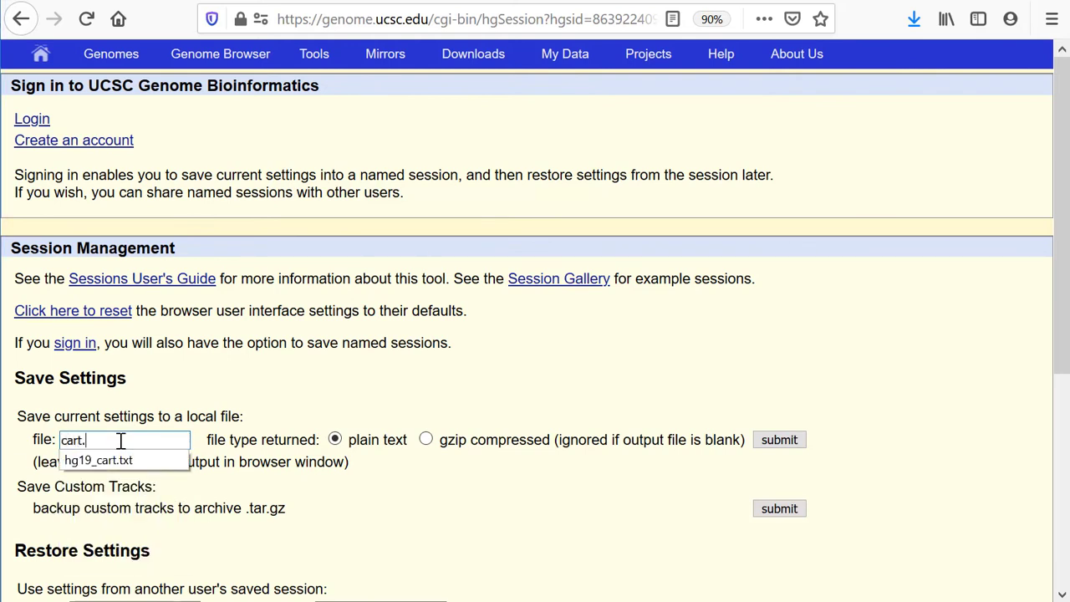
type("t")
Save settings to cart.txt, then load the hgRenderTracks URL for DDX21 with encodeCcreCombined=pack
left_click(782, 440)
left_click(307, 548)
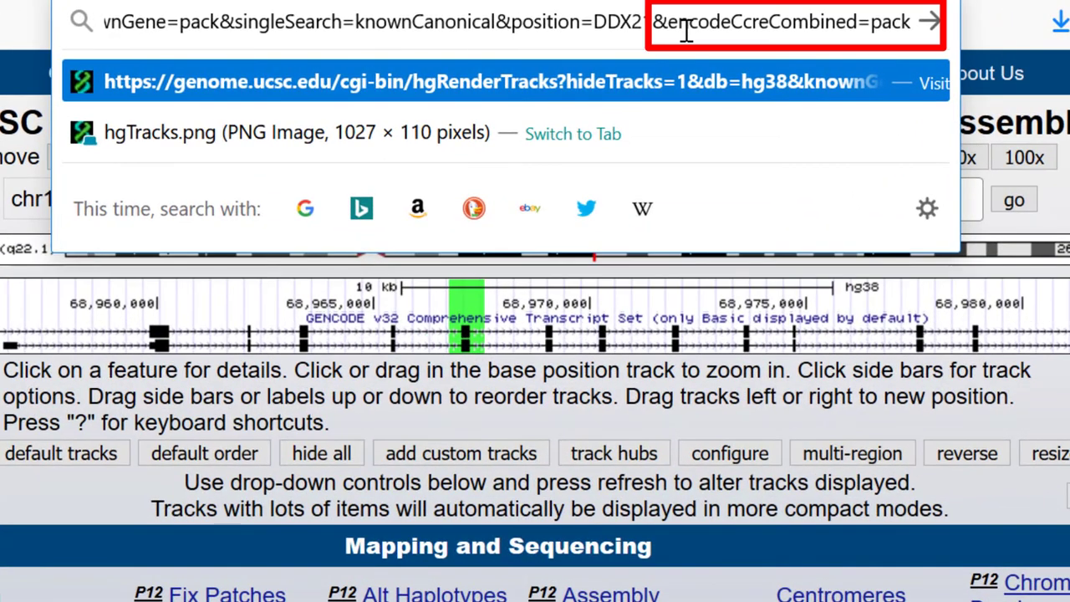
key("Return")
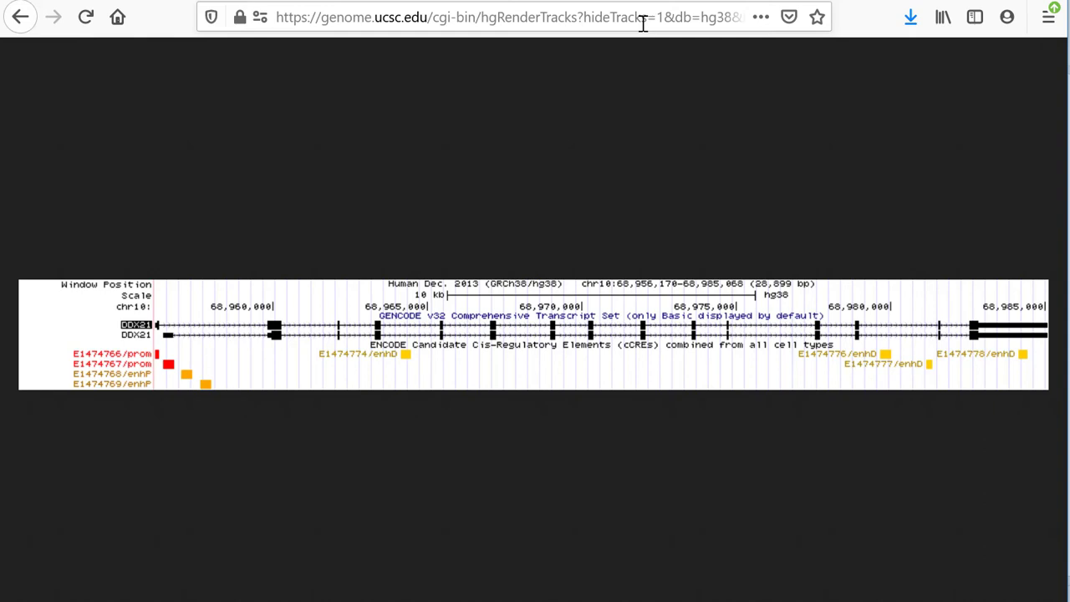